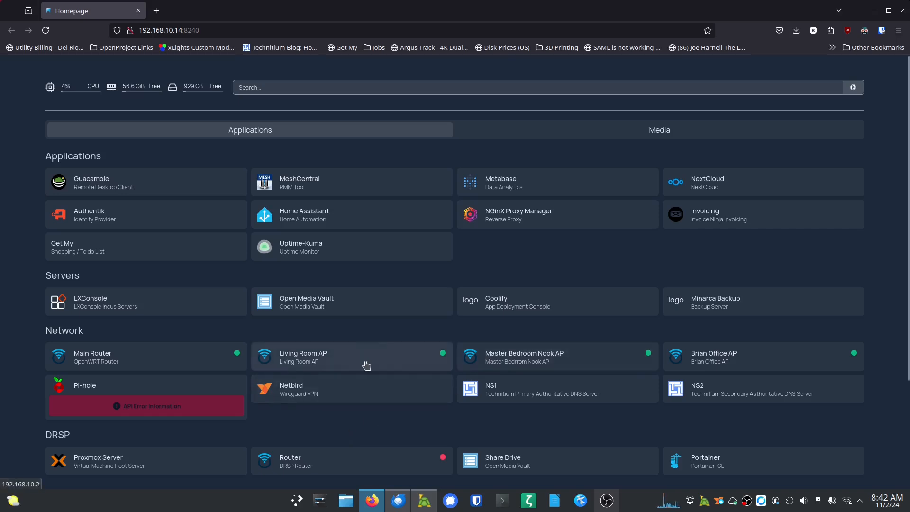
- Open the Master Bedroom Nook AP from the homepage and log in as root with the account password
{"action": "left_click", "coordinate": [483, 367]}
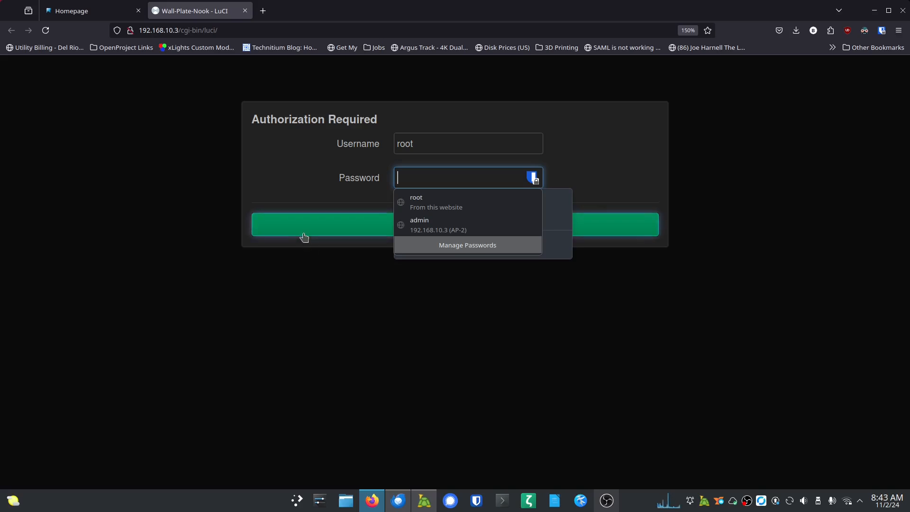
{"action": "type", "text": "•••••••••"}
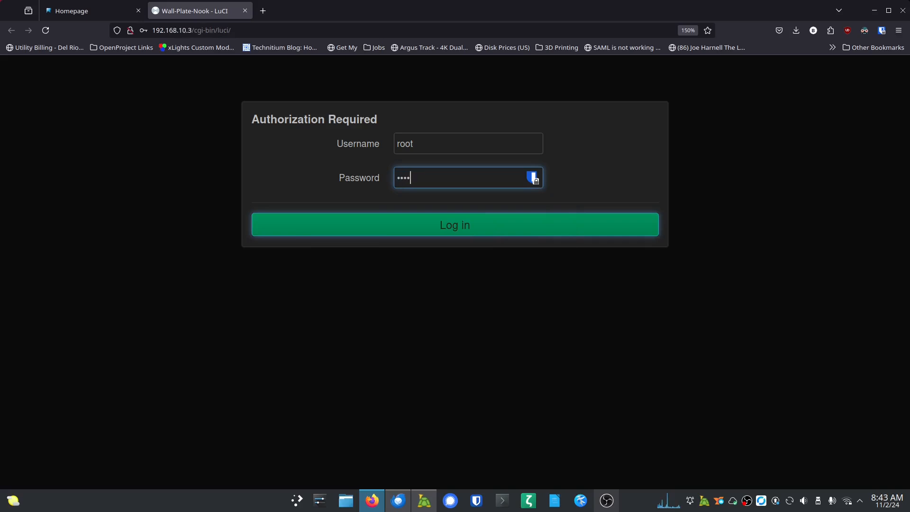
{"action": "key", "text": "Return"}
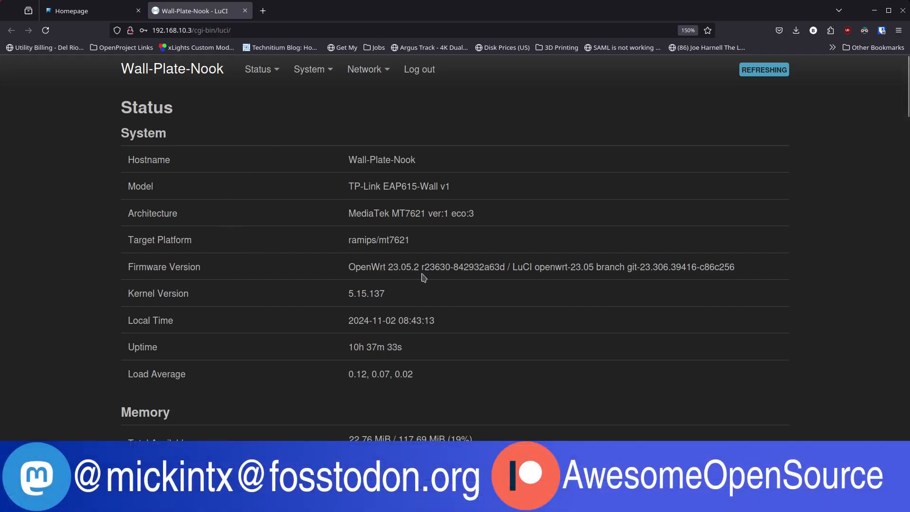
{"action": "key", "text": "ctrl+plus"}
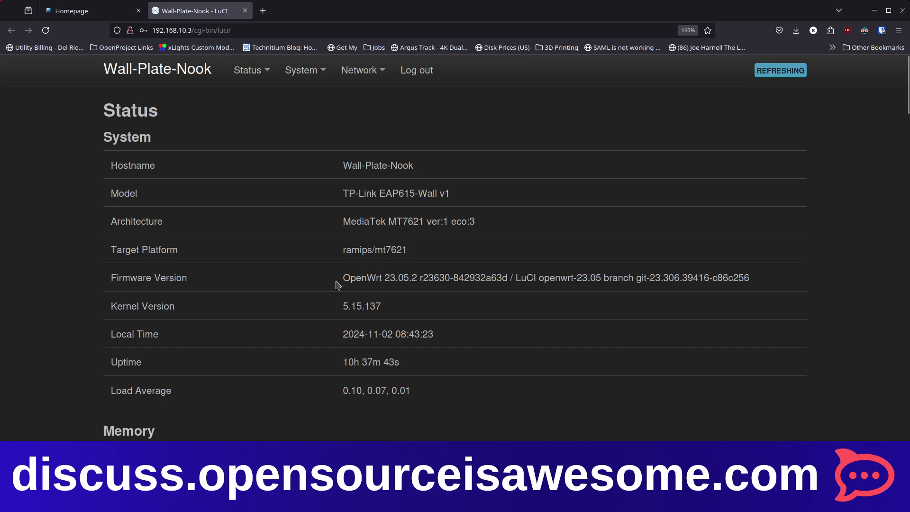
{"action": "key", "text": "ctrl+minus"}
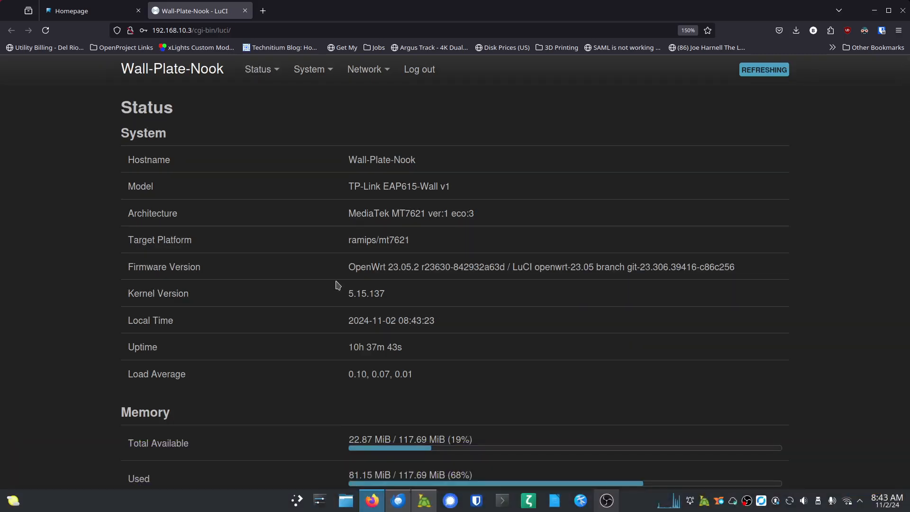
- Update the package lists on the access point's Software page and dismiss the update log
{"action": "mouse_move", "coordinate": [327, 77]}
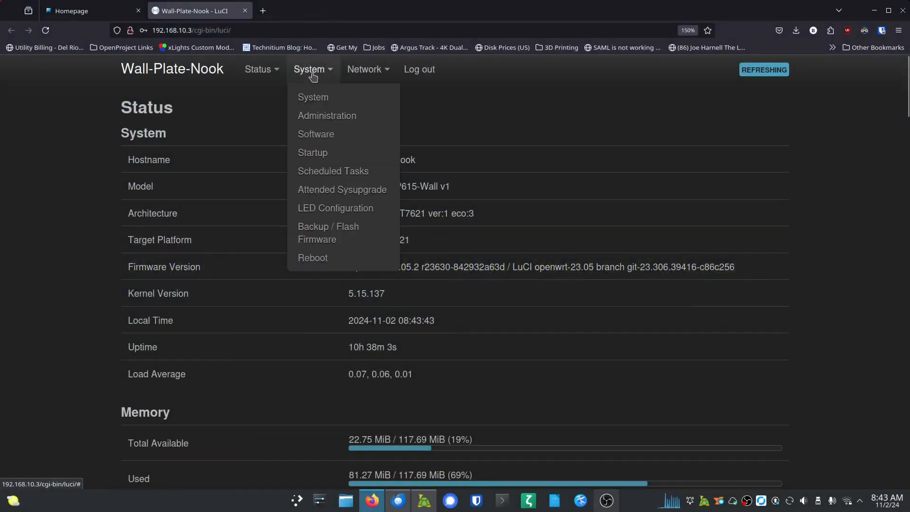
{"action": "left_click", "coordinate": [306, 134]}
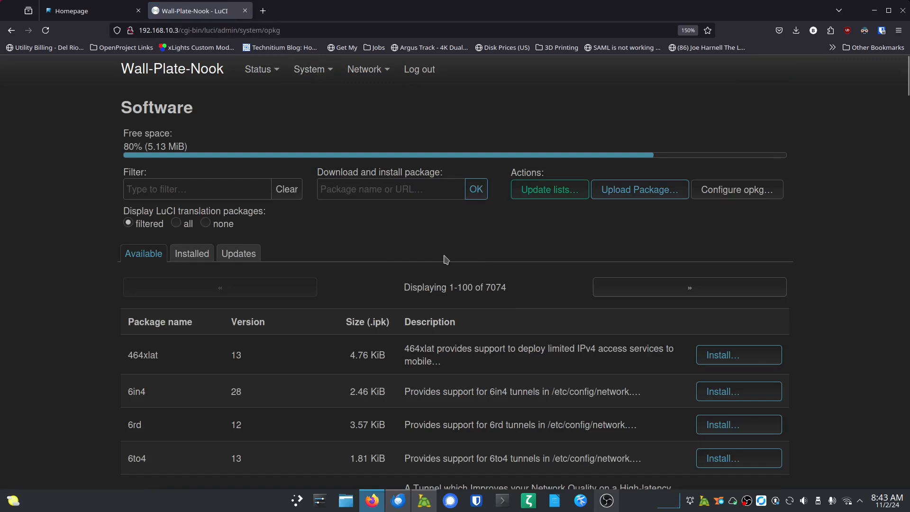
{"action": "scroll", "coordinate": [344, 374], "scroll_direction": "down", "scroll_amount": 2}
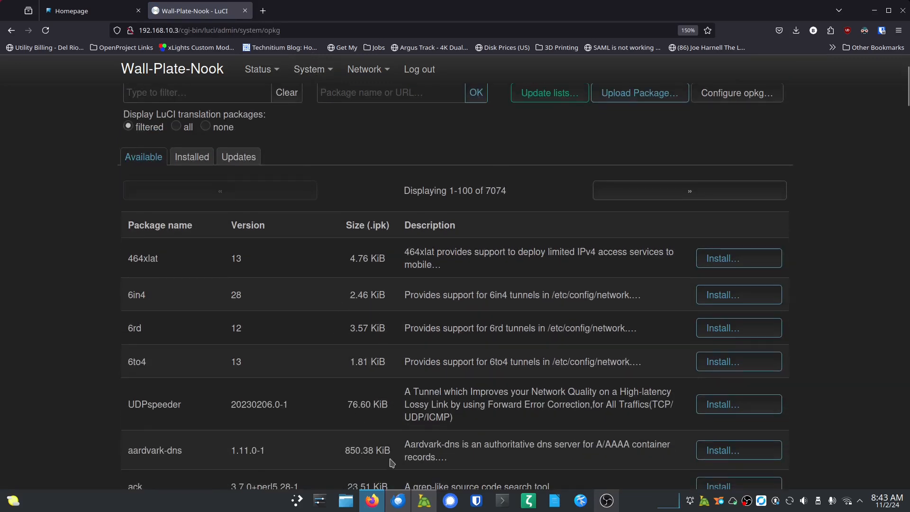
{"action": "scroll", "coordinate": [396, 403], "scroll_direction": "up", "scroll_amount": 1}
{"action": "scroll", "coordinate": [398, 402], "scroll_direction": "up", "scroll_amount": 1}
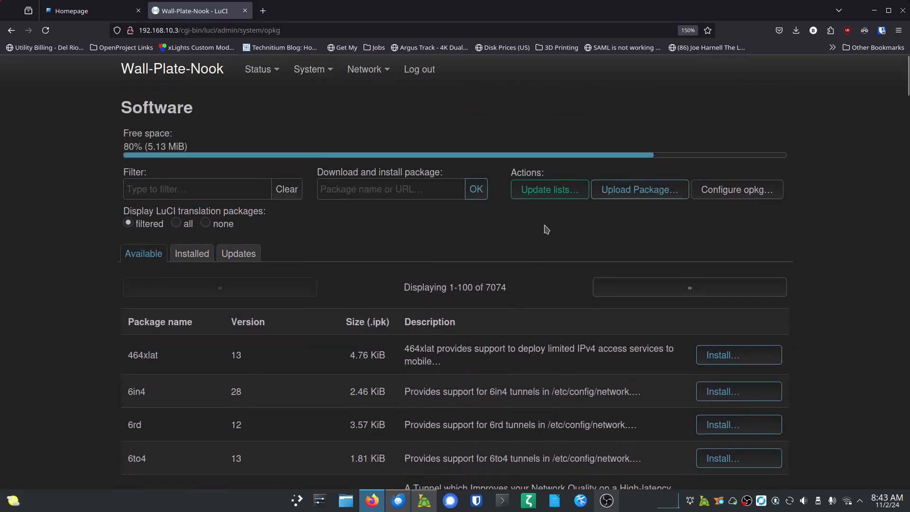
{"action": "left_click", "coordinate": [550, 197]}
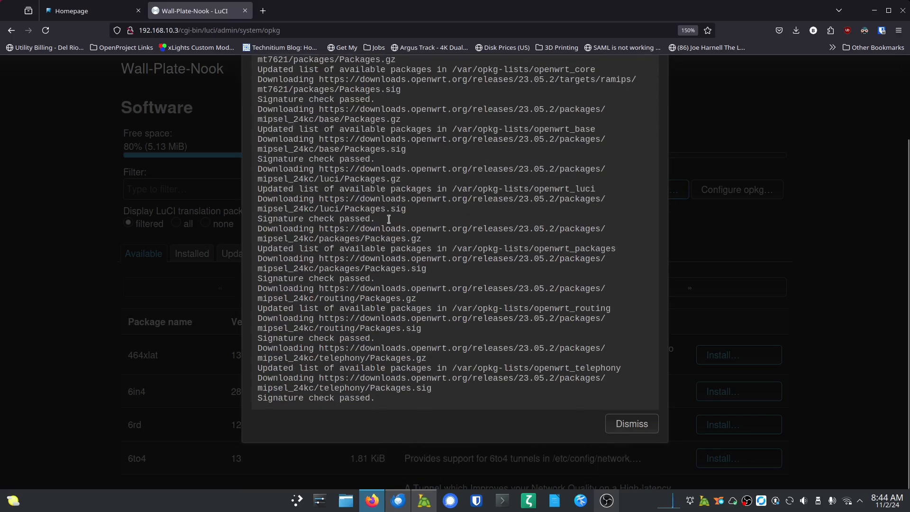
{"action": "left_click", "coordinate": [629, 428]}
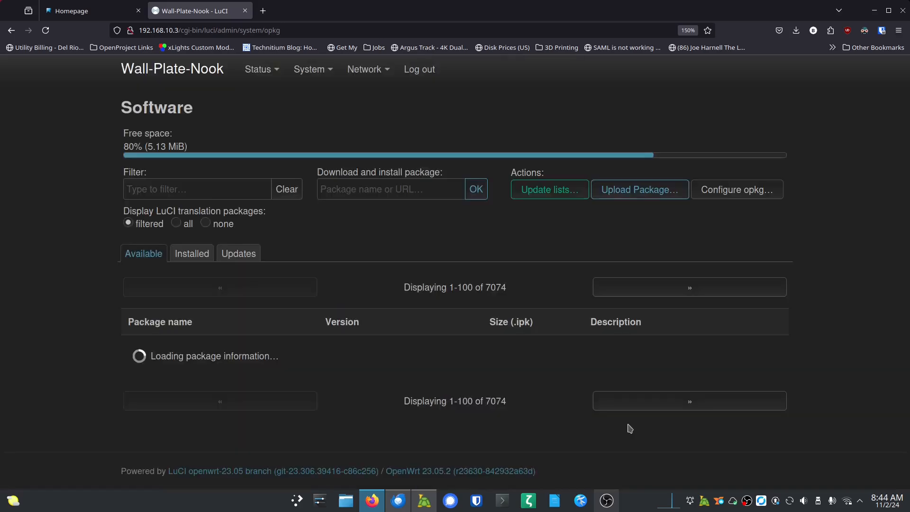
- Look through the packages available for installation on the access point
{"action": "scroll", "coordinate": [199, 371], "scroll_direction": "down", "scroll_amount": 2}
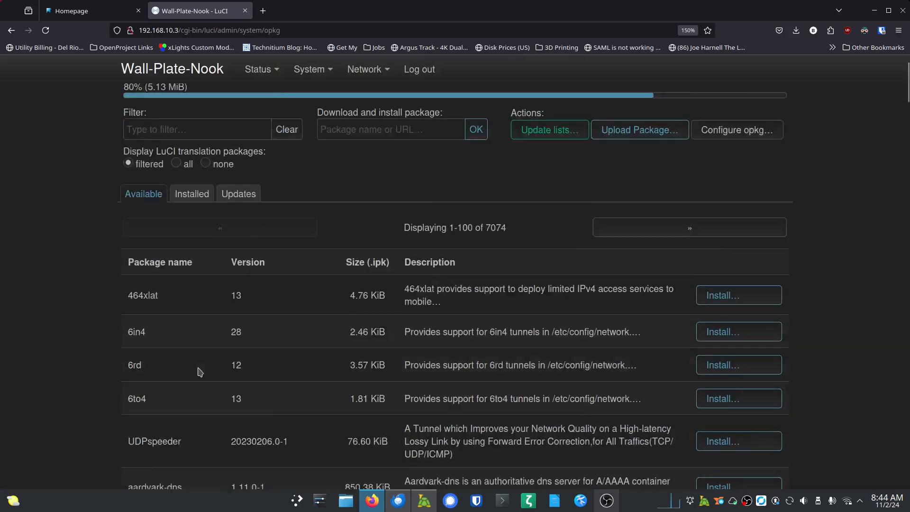
{"action": "scroll", "coordinate": [200, 371], "scroll_direction": "down", "scroll_amount": 15}
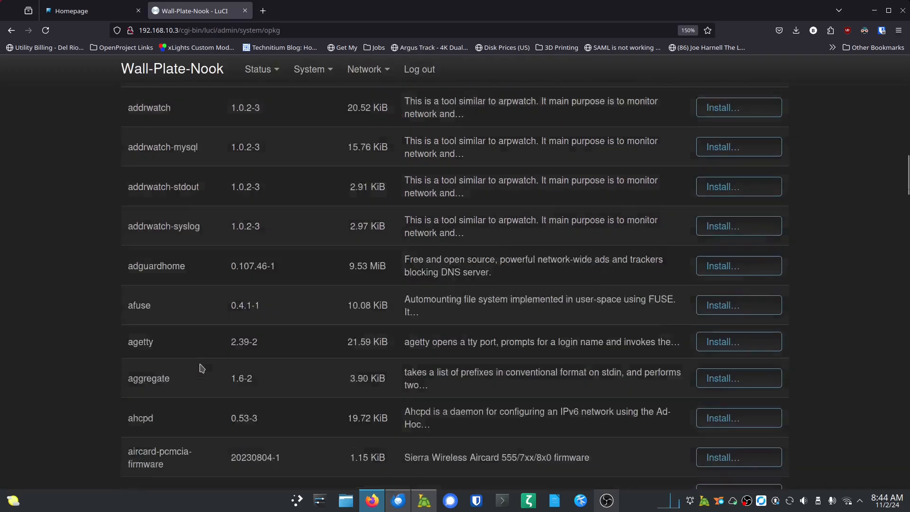
{"action": "scroll", "coordinate": [201, 368], "scroll_direction": "down", "scroll_amount": 15}
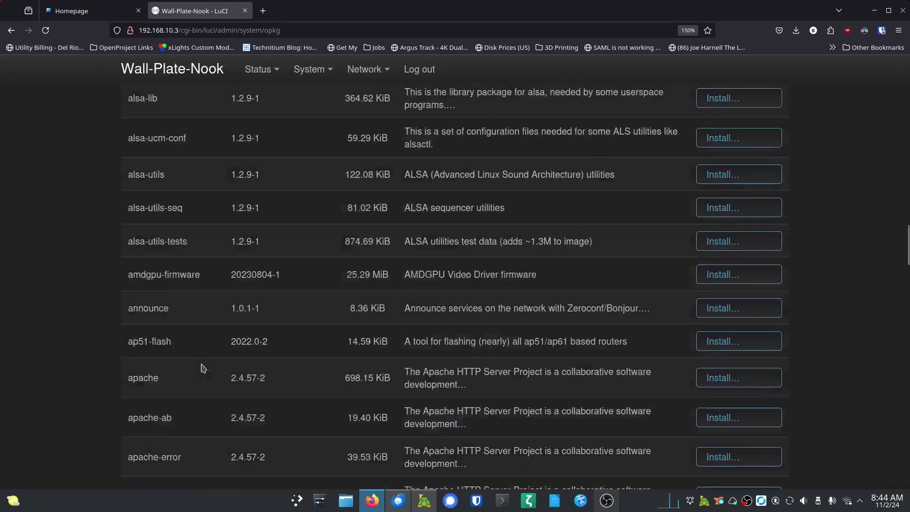
{"action": "scroll", "coordinate": [202, 368], "scroll_direction": "down", "scroll_amount": 10}
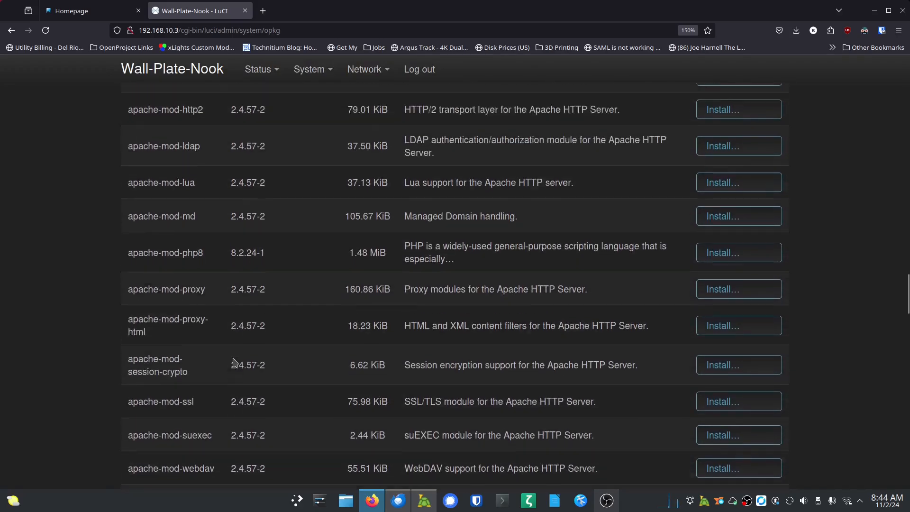
{"action": "scroll", "coordinate": [234, 362], "scroll_direction": "up", "scroll_amount": 20}
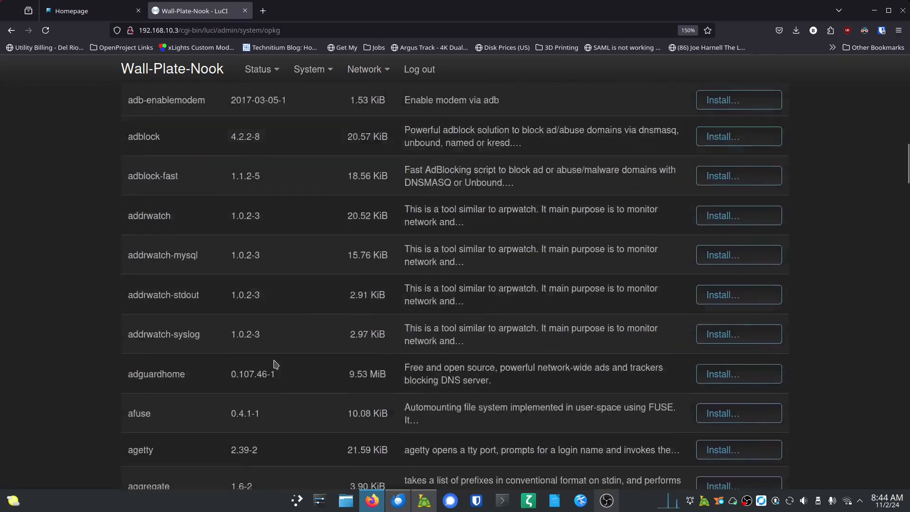
{"action": "scroll", "coordinate": [276, 364], "scroll_direction": "up", "scroll_amount": 10}
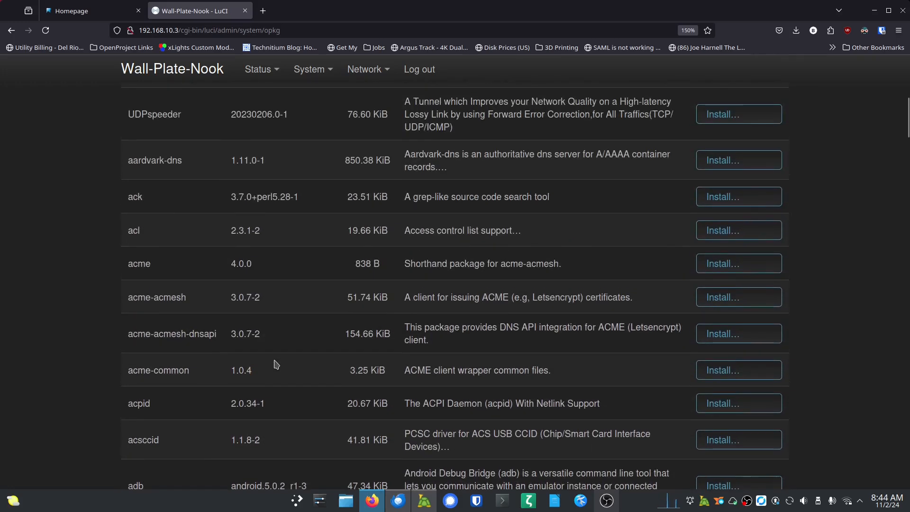
{"action": "scroll", "coordinate": [275, 363], "scroll_direction": "up", "scroll_amount": 6}
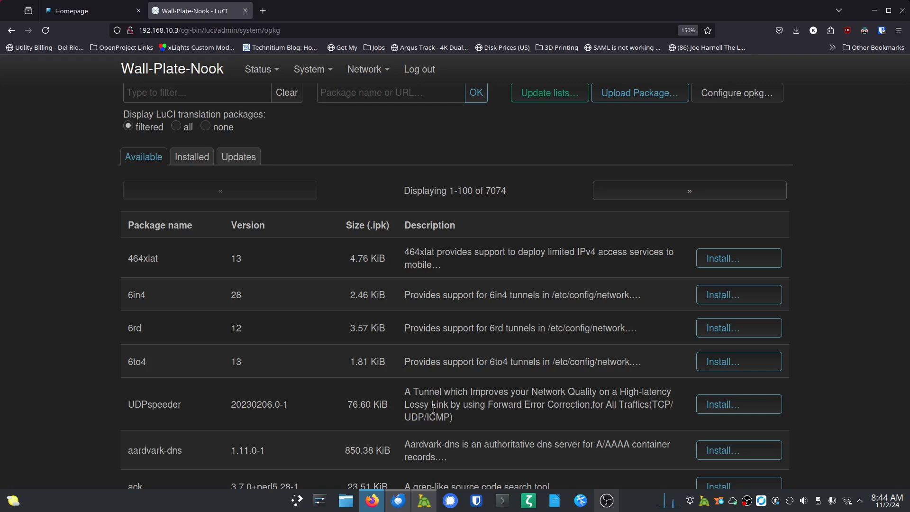
{"action": "scroll", "coordinate": [350, 356], "scroll_direction": "up", "scroll_amount": 3}
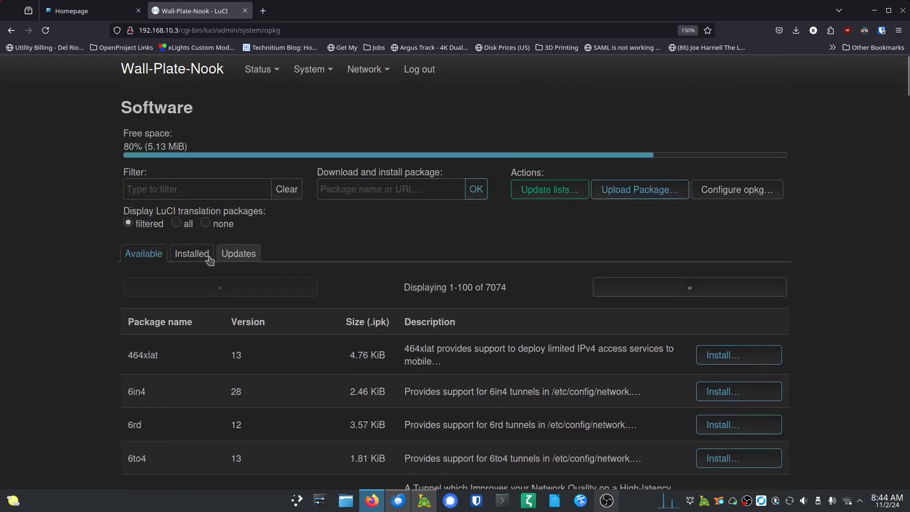
- Review the packages already installed on the access point
{"action": "left_click", "coordinate": [192, 258]}
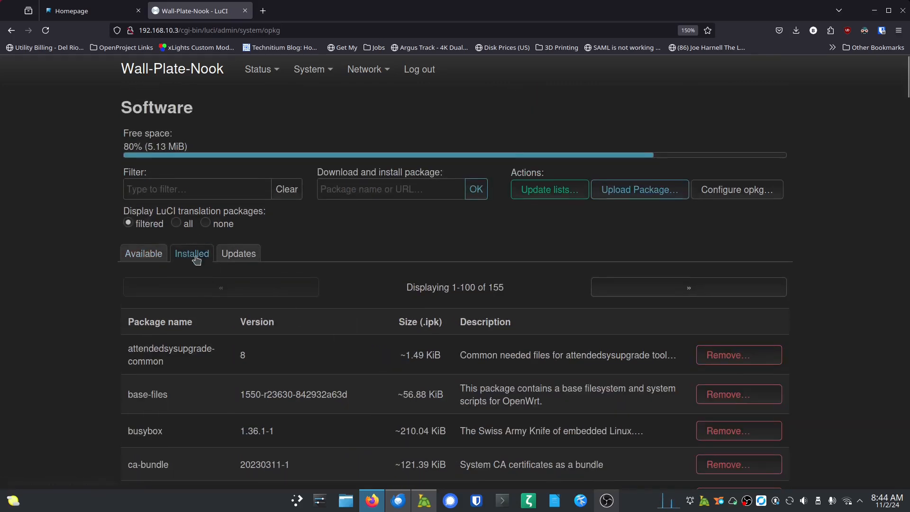
{"action": "scroll", "coordinate": [298, 378], "scroll_direction": "down", "scroll_amount": 5}
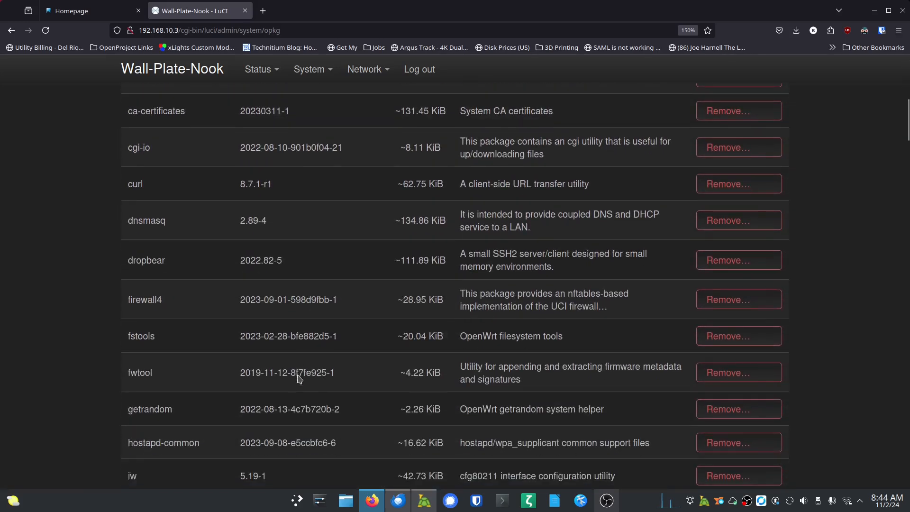
{"action": "scroll", "coordinate": [299, 374], "scroll_direction": "down", "scroll_amount": 5}
{"action": "scroll", "coordinate": [299, 370], "scroll_direction": "up", "scroll_amount": 10}
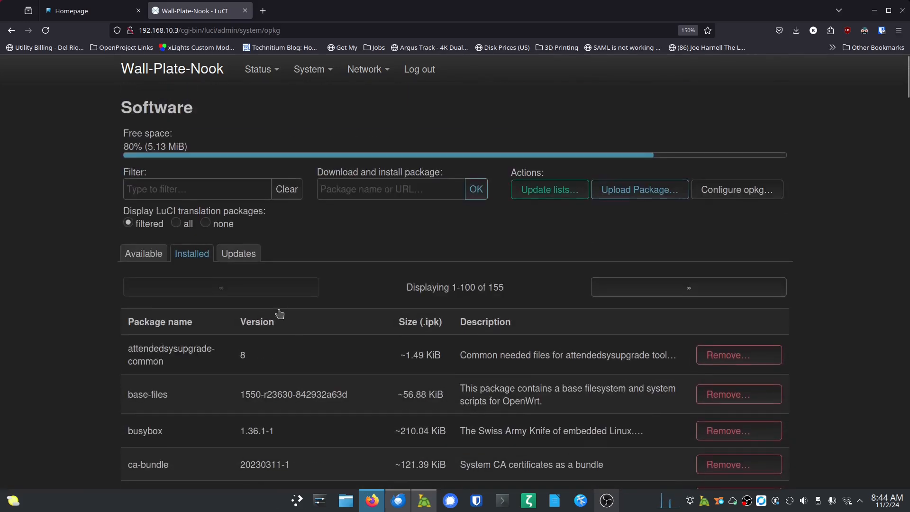
- Review the installed packages that have upgrades available
{"action": "left_click", "coordinate": [252, 264]}
{"action": "scroll", "coordinate": [385, 393], "scroll_direction": "down", "scroll_amount": 4}
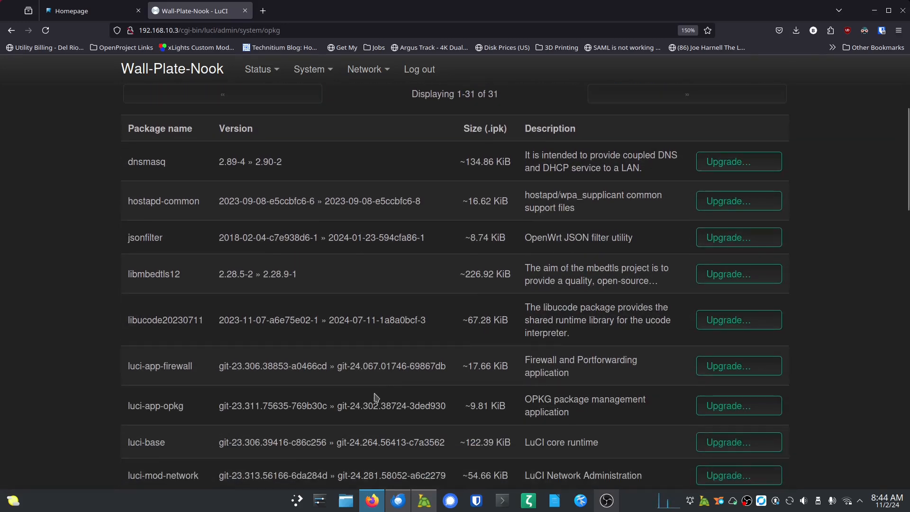
{"action": "scroll", "coordinate": [379, 393], "scroll_direction": "up", "scroll_amount": 2}
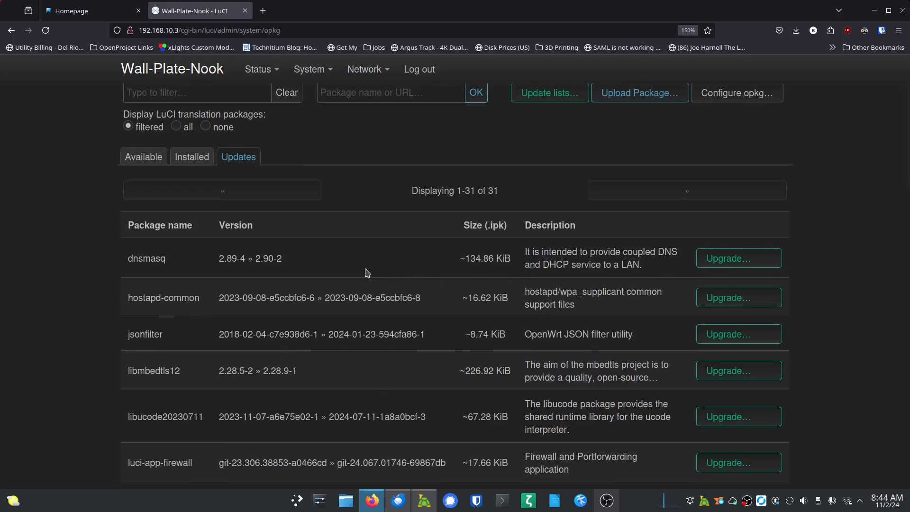
{"action": "scroll", "coordinate": [365, 273], "scroll_direction": "up", "scroll_amount": 3}
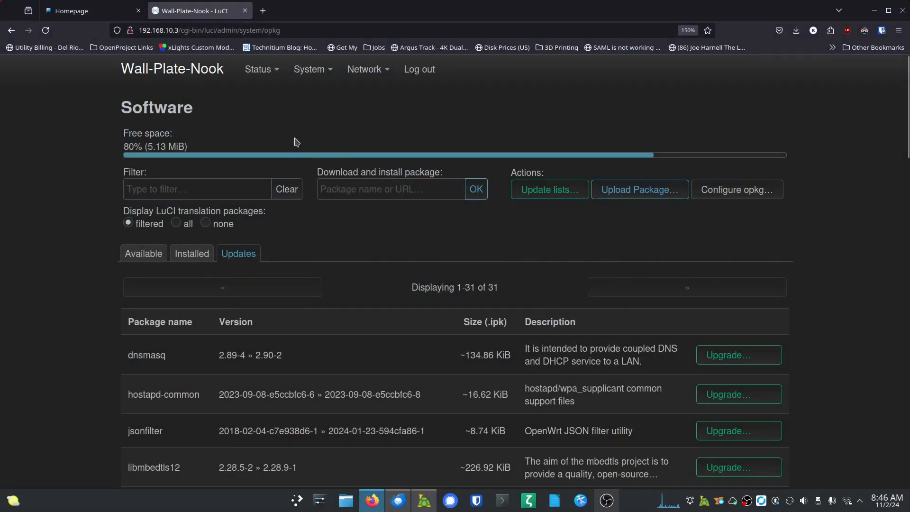
- Generate and download a backup archive of the access point's configuration, and show the downloaded file in its folder
{"action": "scroll", "coordinate": [304, 165], "scroll_direction": "up", "scroll_amount": 2}
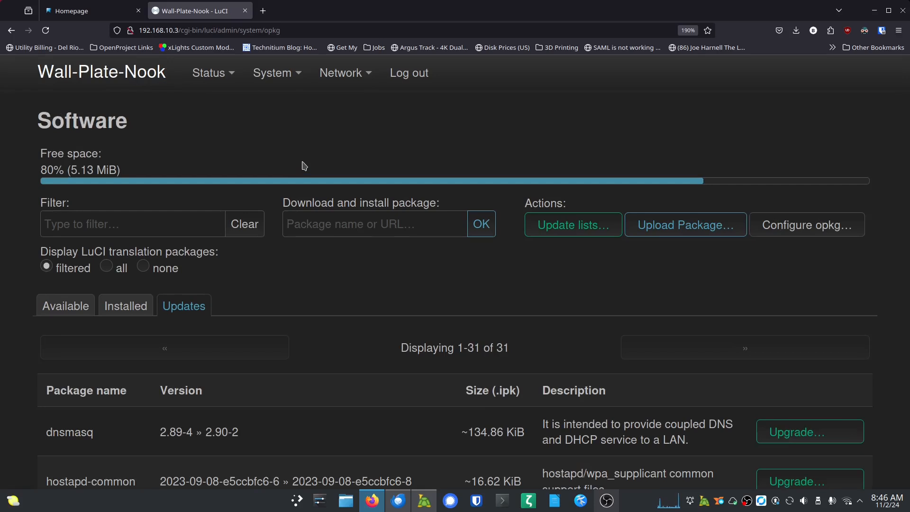
{"action": "mouse_move", "coordinate": [298, 80]}
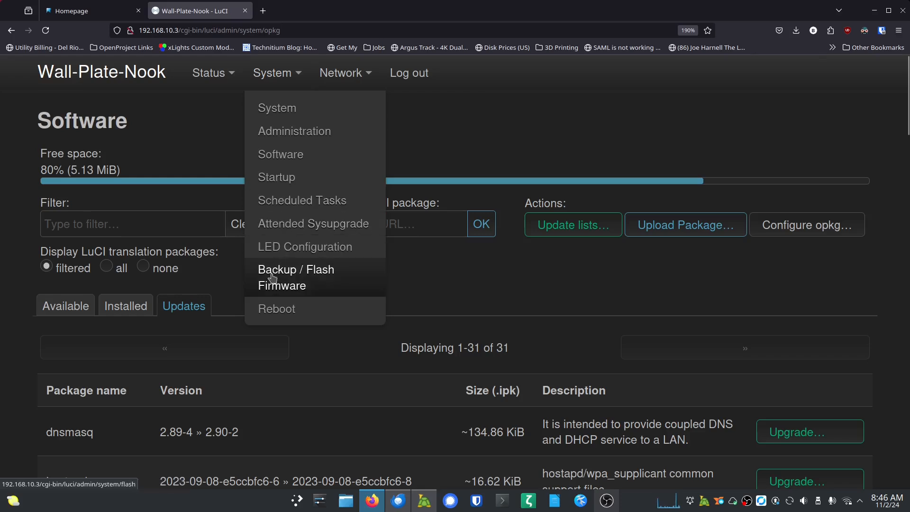
{"action": "left_click", "coordinate": [321, 283]}
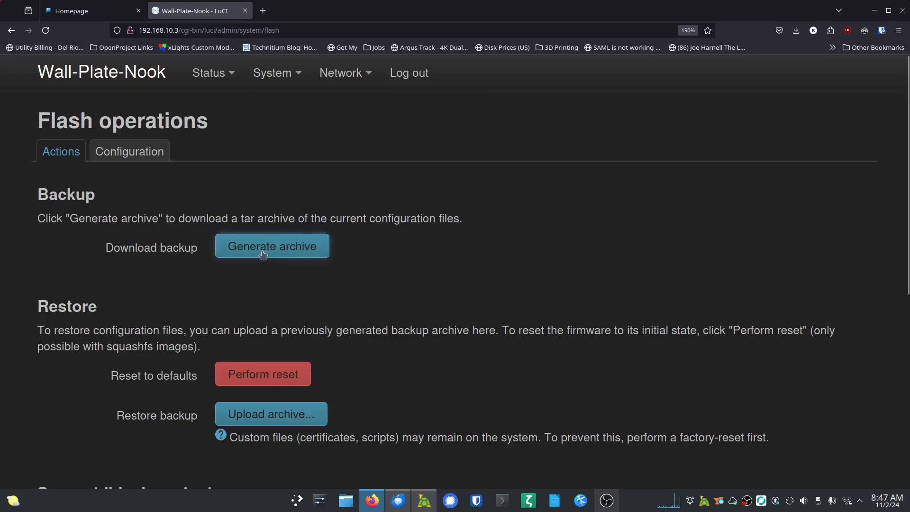
{"action": "left_click", "coordinate": [280, 257]}
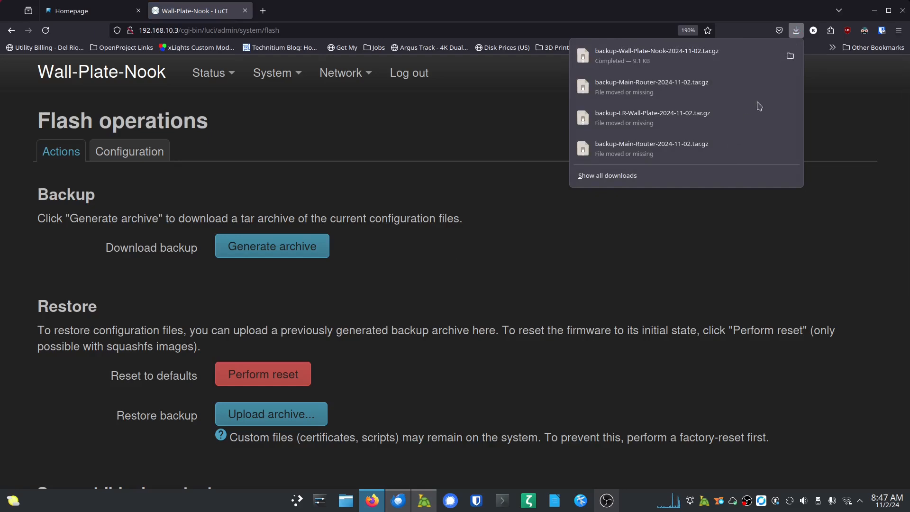
{"action": "left_click", "coordinate": [790, 56]}
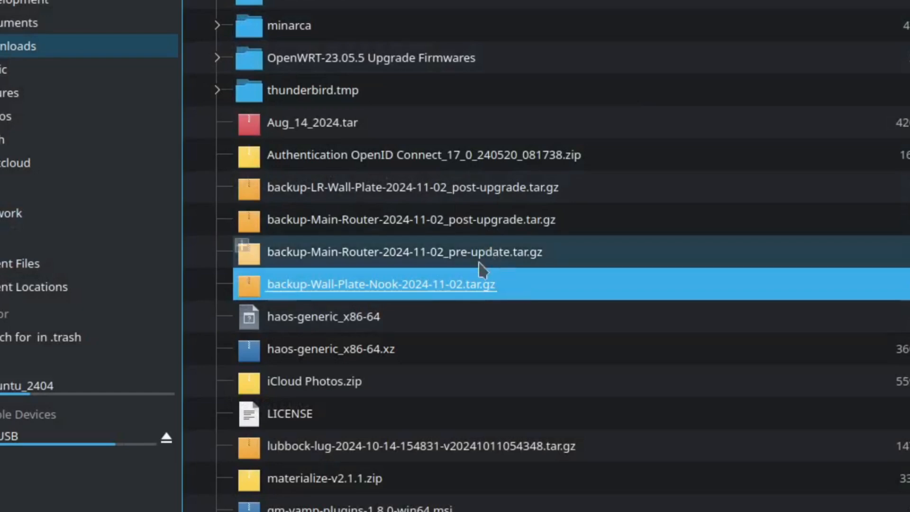
- Rename the downloaded Wall-Plate-Nook backup archive to backup-Wall-Plate-Nook-2024-11-02_pre-update.tar.gz
{"action": "left_click", "coordinate": [479, 263]}
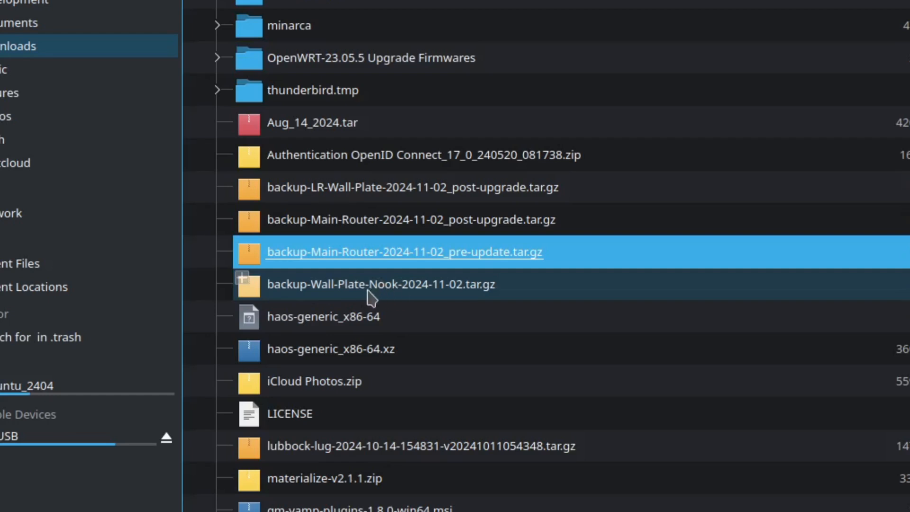
{"action": "left_click", "coordinate": [451, 295]}
{"action": "right_click", "coordinate": [445, 294]}
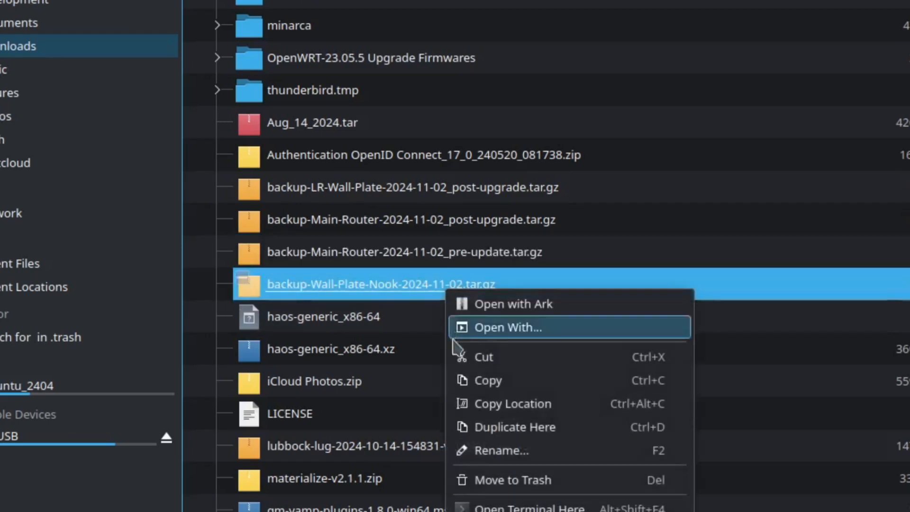
{"action": "left_click", "coordinate": [476, 449]}
{"action": "key", "text": "Right"}
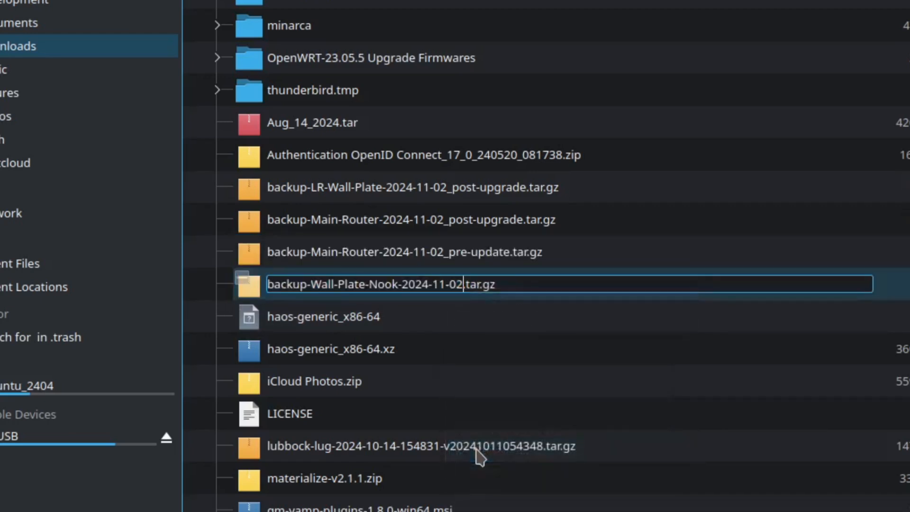
{"action": "type", "text": "_pre-"}
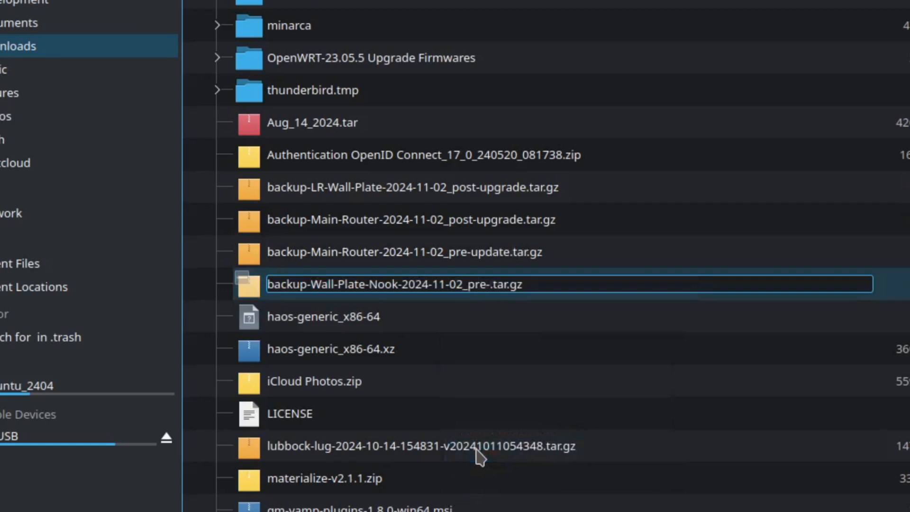
{"action": "type", "text": "update"}
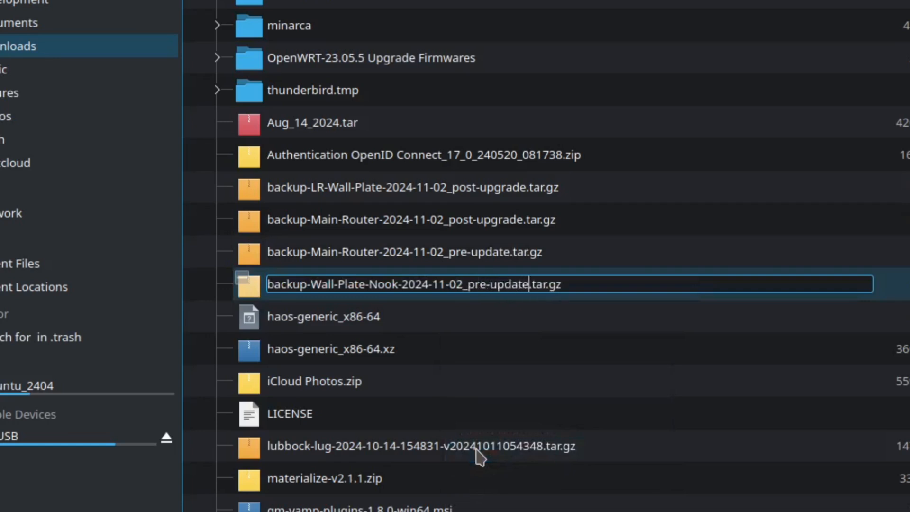
{"action": "key", "text": "Return"}
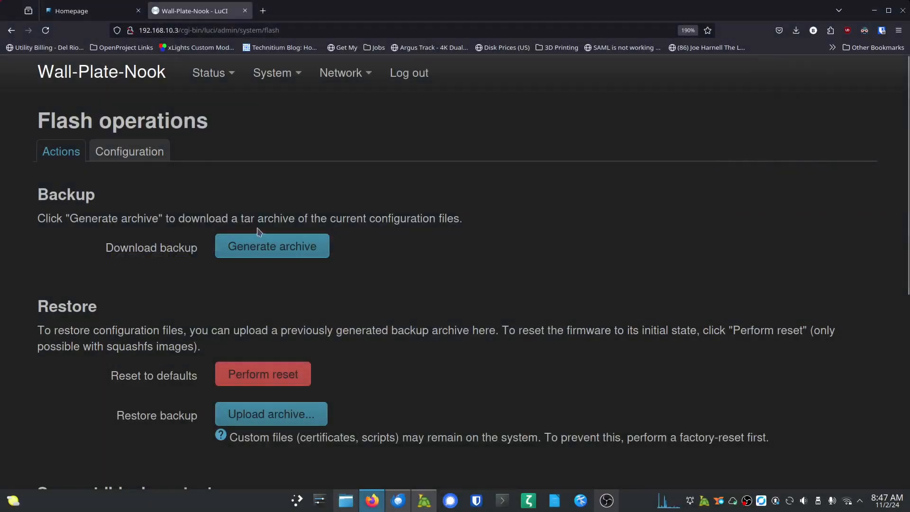
- Review the backup, restore, mtdblock and firmware flashing options on the access point's Flash operations page
{"action": "scroll", "coordinate": [314, 284], "scroll_direction": "down", "scroll_amount": 3}
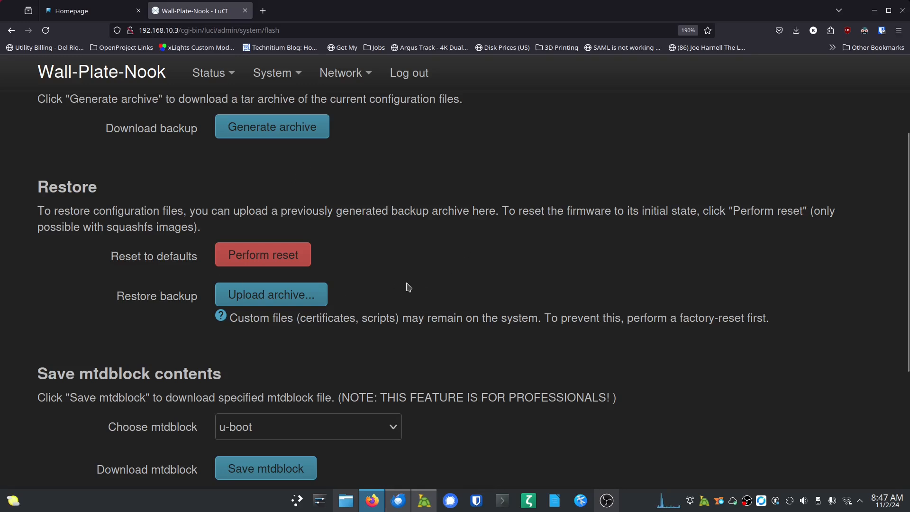
{"action": "scroll", "coordinate": [407, 288], "scroll_direction": "down", "scroll_amount": 3}
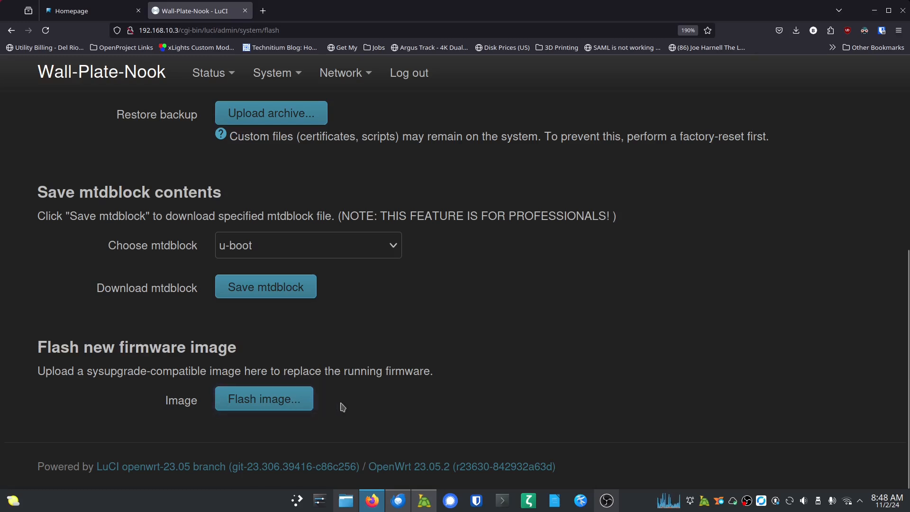
{"action": "scroll", "coordinate": [366, 407], "scroll_direction": "up", "scroll_amount": 2}
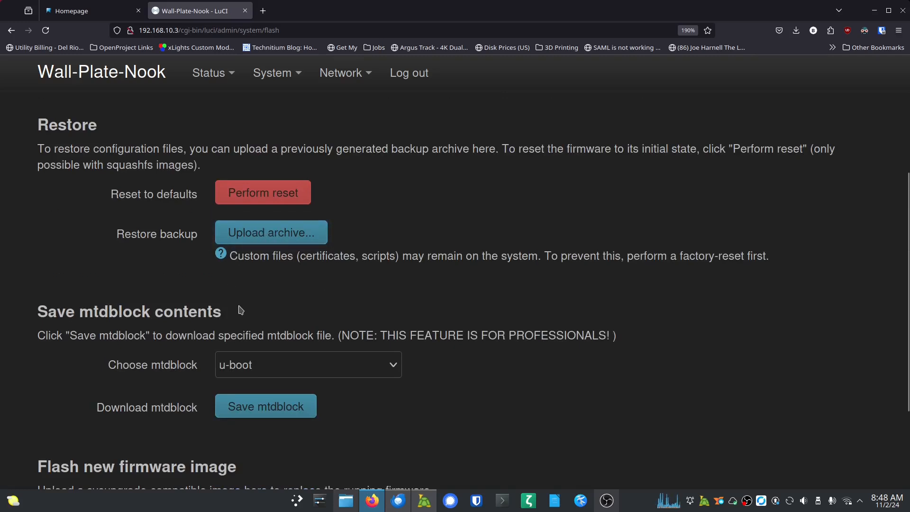
{"action": "scroll", "coordinate": [241, 313], "scroll_direction": "down", "scroll_amount": 2}
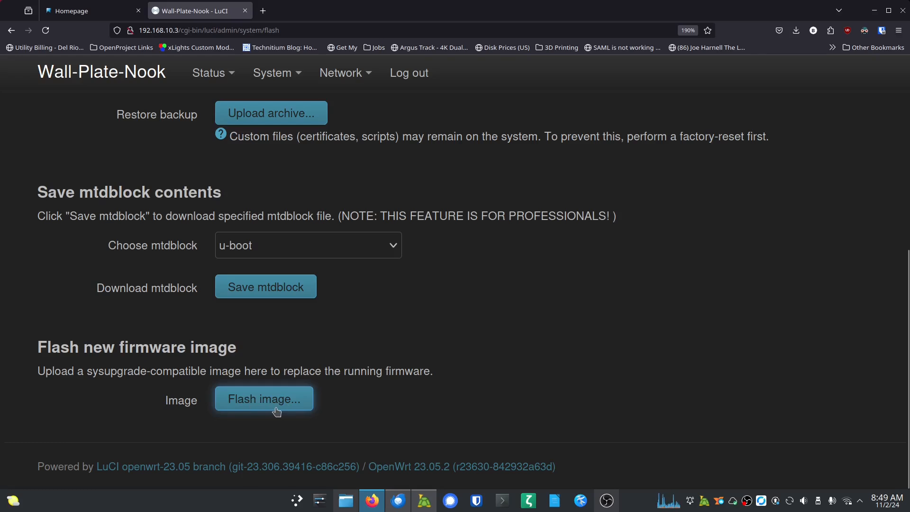
{"action": "scroll", "coordinate": [340, 417], "scroll_direction": "up", "scroll_amount": 5}
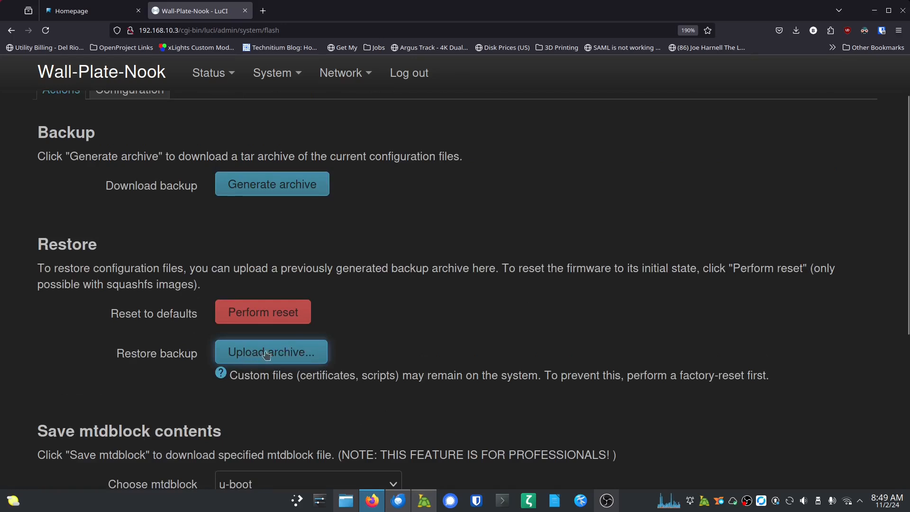
{"action": "scroll", "coordinate": [350, 369], "scroll_direction": "up", "scroll_amount": 2}
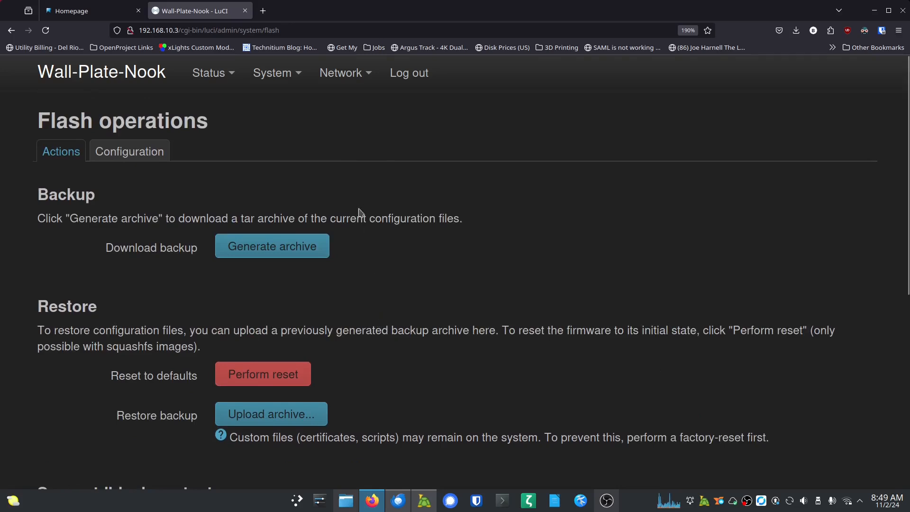
- Filter the access point's available software packages by "attended" and review the attended sysupgrade packages
{"action": "mouse_move", "coordinate": [299, 78]}
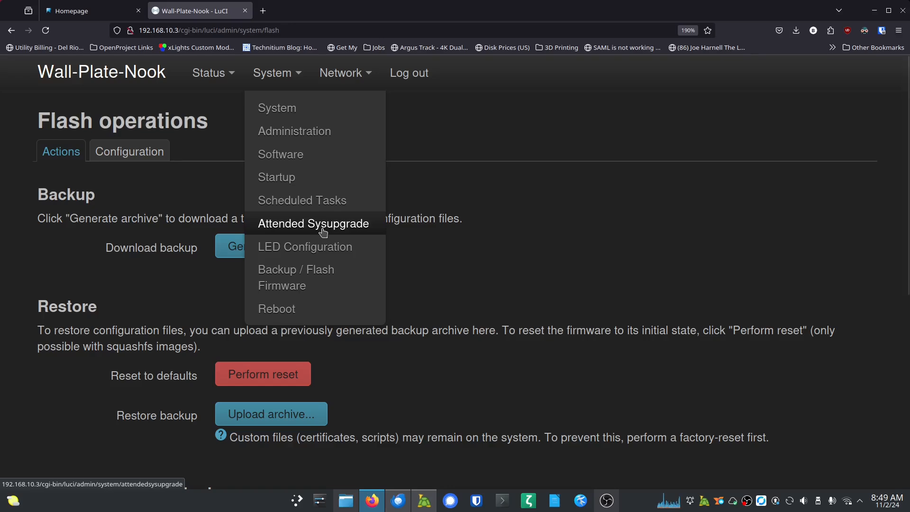
{"action": "left_click", "coordinate": [306, 162]}
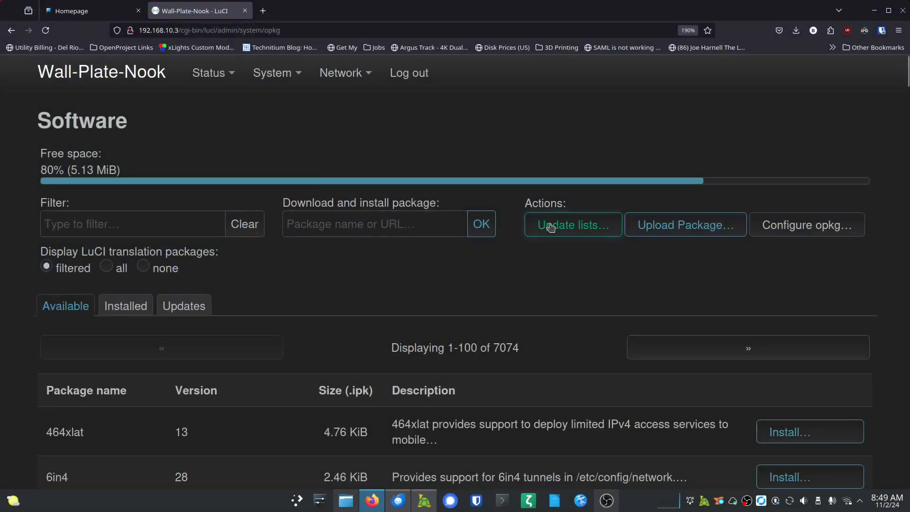
{"action": "left_click", "coordinate": [551, 228]}
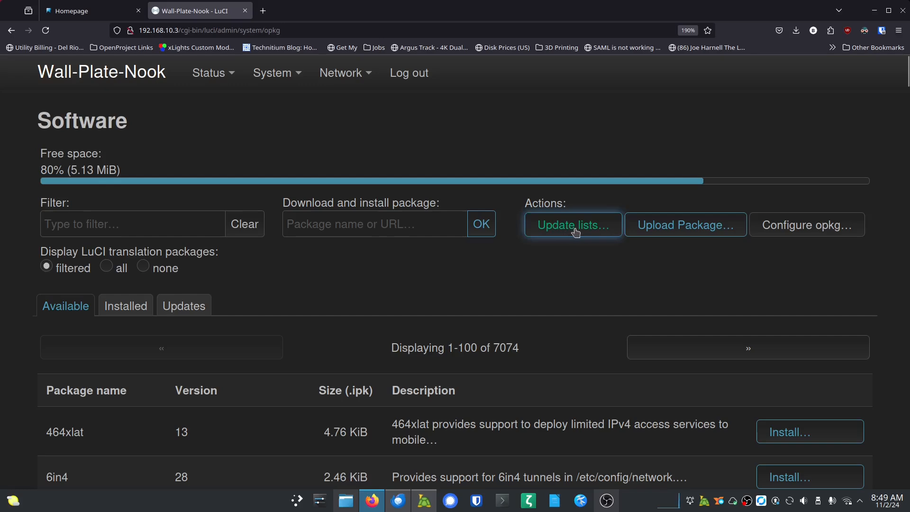
{"action": "scroll", "coordinate": [418, 290], "scroll_direction": "down", "scroll_amount": 5}
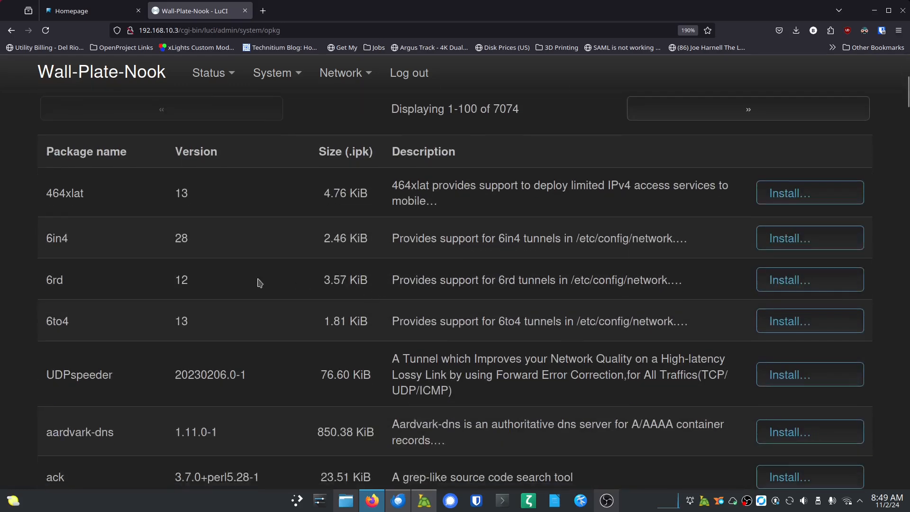
{"action": "scroll", "coordinate": [260, 284], "scroll_direction": "up", "scroll_amount": 5}
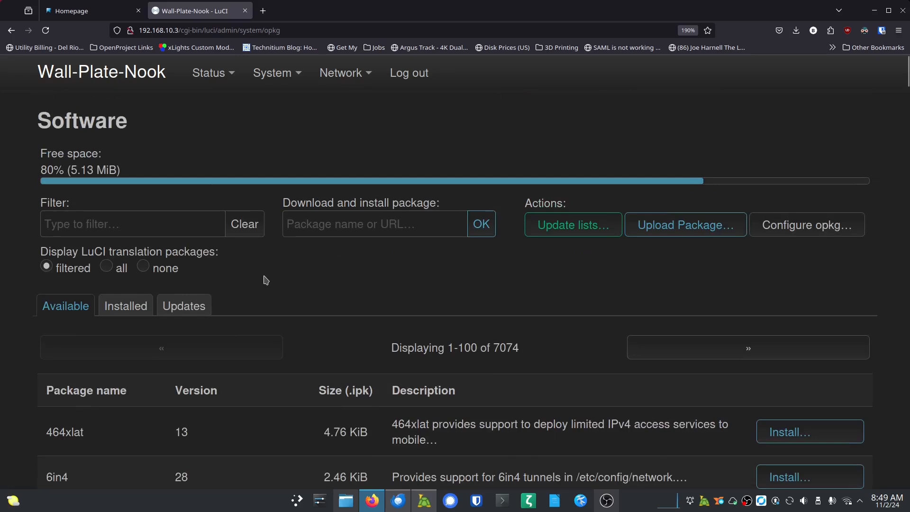
{"action": "left_click", "coordinate": [152, 225]}
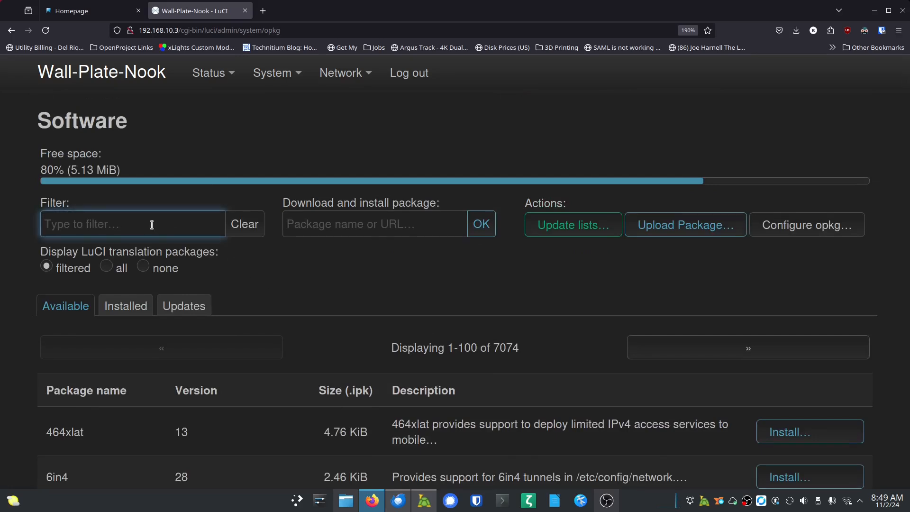
{"action": "type", "text": "al"}
{"action": "key", "text": "BackSpace"}
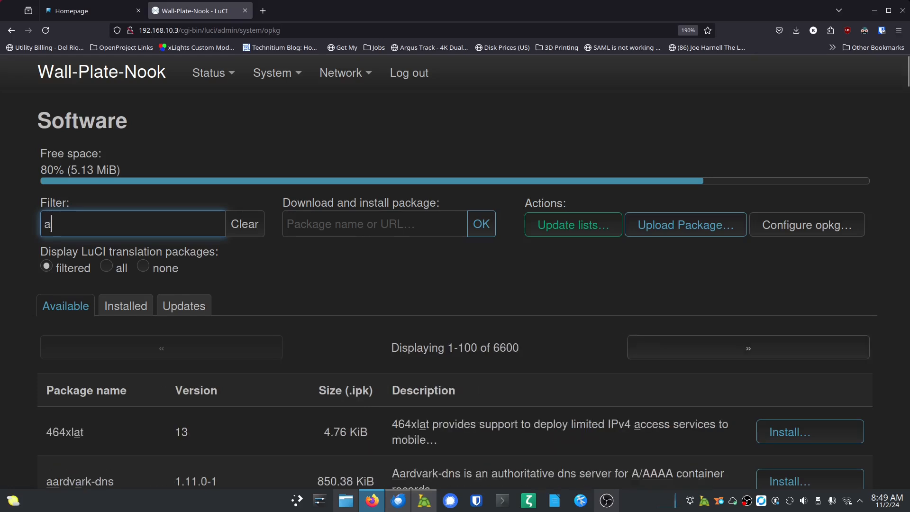
{"action": "type", "text": "ttended"}
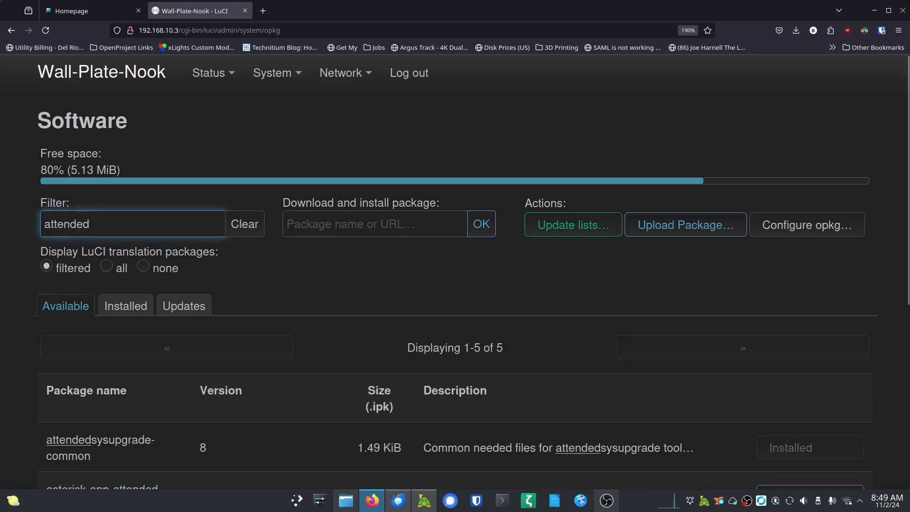
{"action": "scroll", "coordinate": [57, 363], "scroll_direction": "down", "scroll_amount": 2}
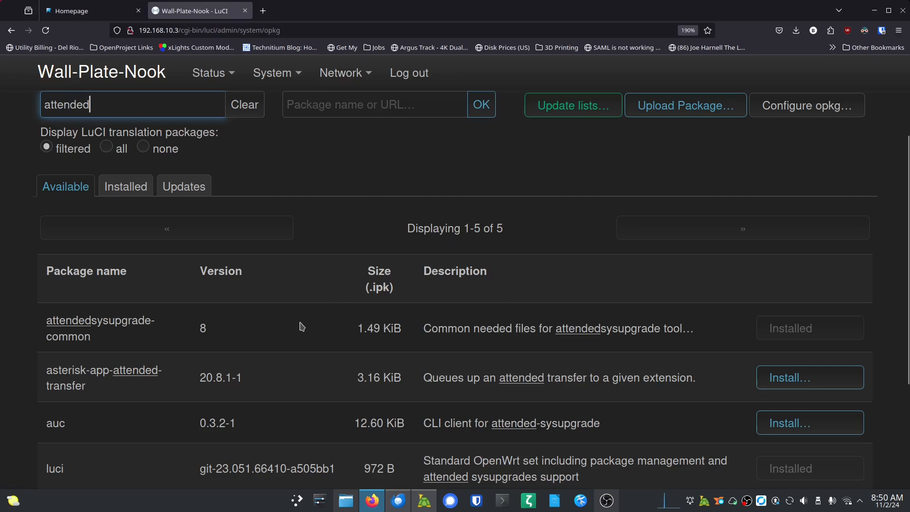
{"action": "scroll", "coordinate": [301, 334], "scroll_direction": "down", "scroll_amount": 3}
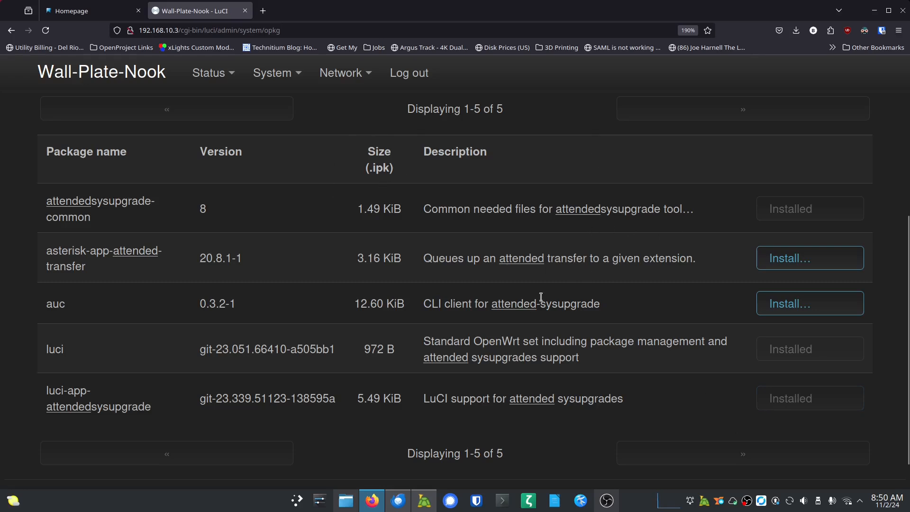
{"action": "scroll", "coordinate": [396, 399], "scroll_direction": "up", "scroll_amount": 5}
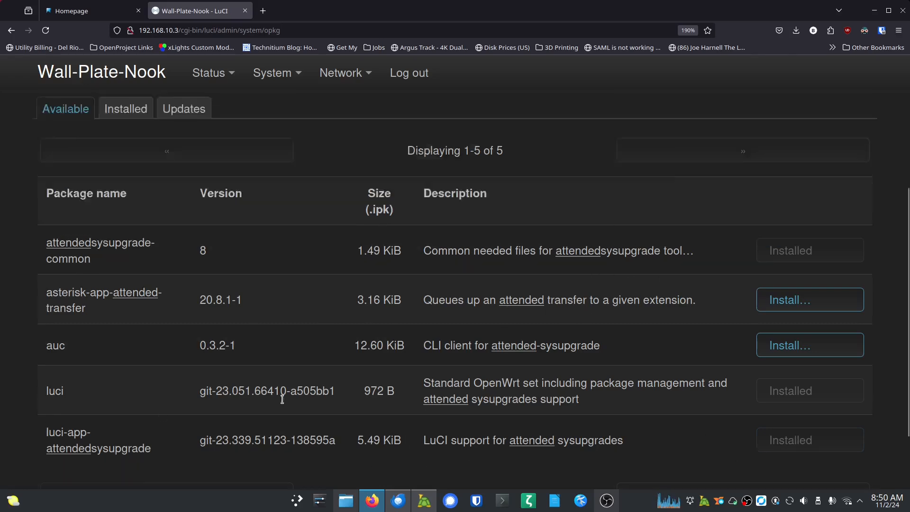
- Reload the software page, then open Attended Sysupgrade and search for a firmware upgrade
{"action": "left_click", "coordinate": [45, 30]}
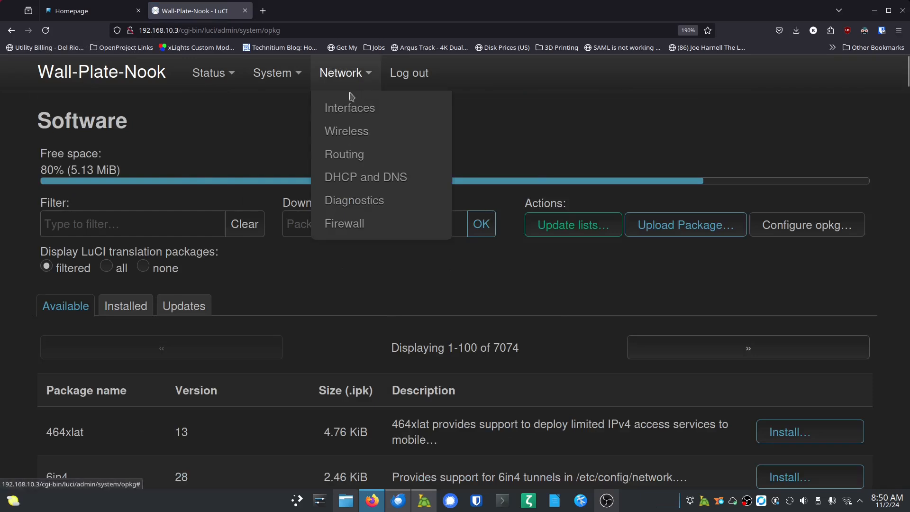
{"action": "mouse_move", "coordinate": [291, 89]}
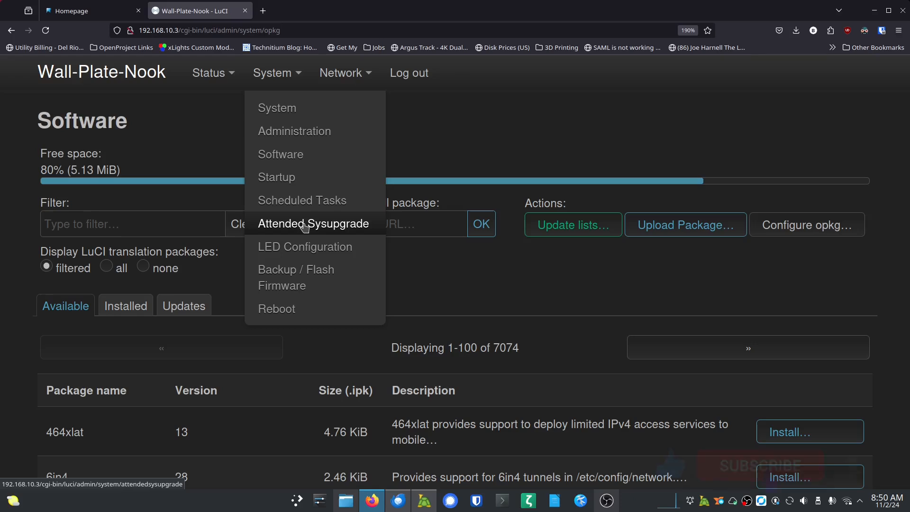
{"action": "left_click", "coordinate": [305, 225]}
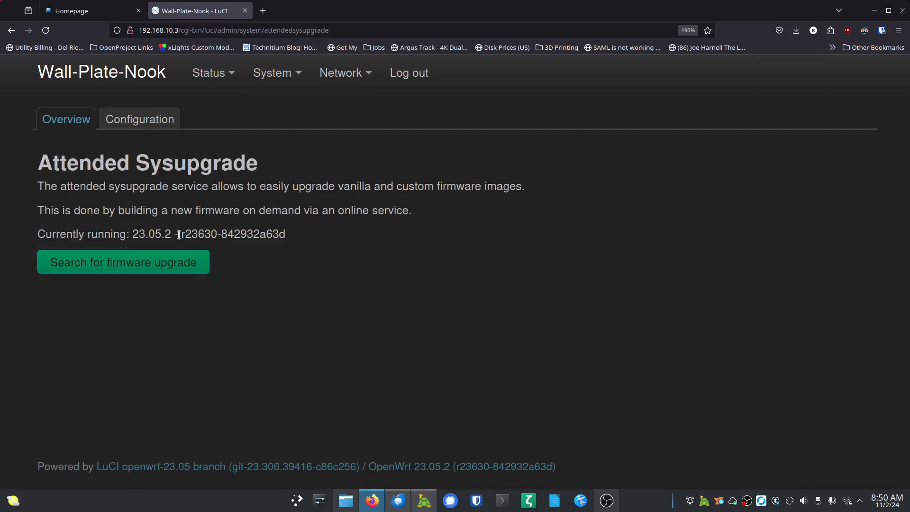
{"action": "left_click", "coordinate": [127, 269]}
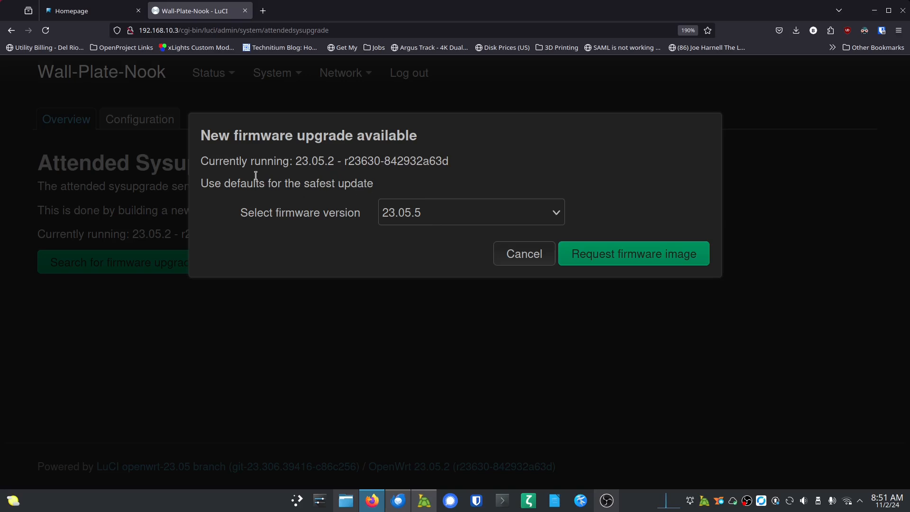
- Select firmware version 23.05.5 for the upgrade and request its firmware image
{"action": "left_click", "coordinate": [420, 218]}
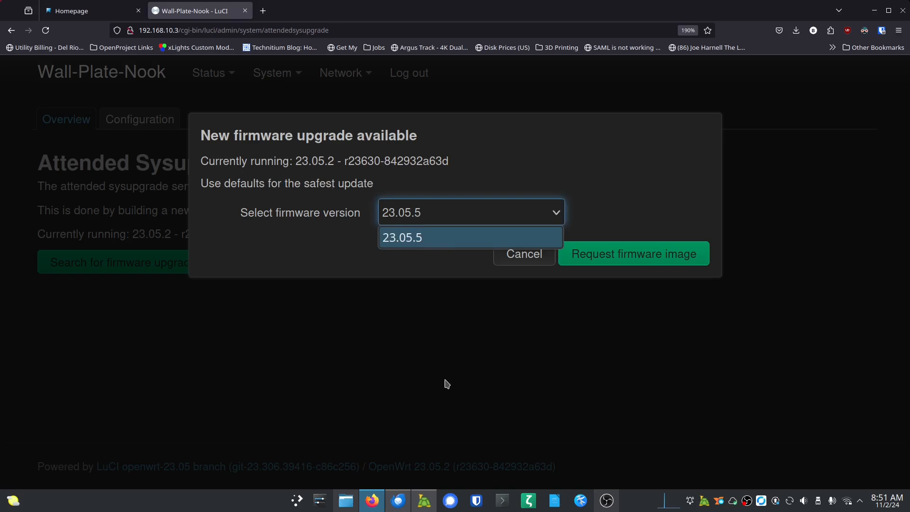
{"action": "left_click", "coordinate": [446, 244]}
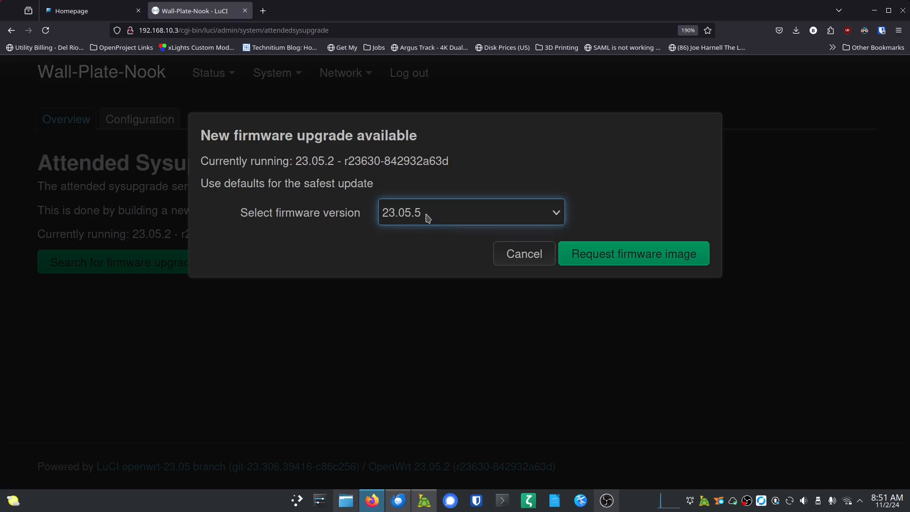
{"action": "left_click", "coordinate": [616, 260]}
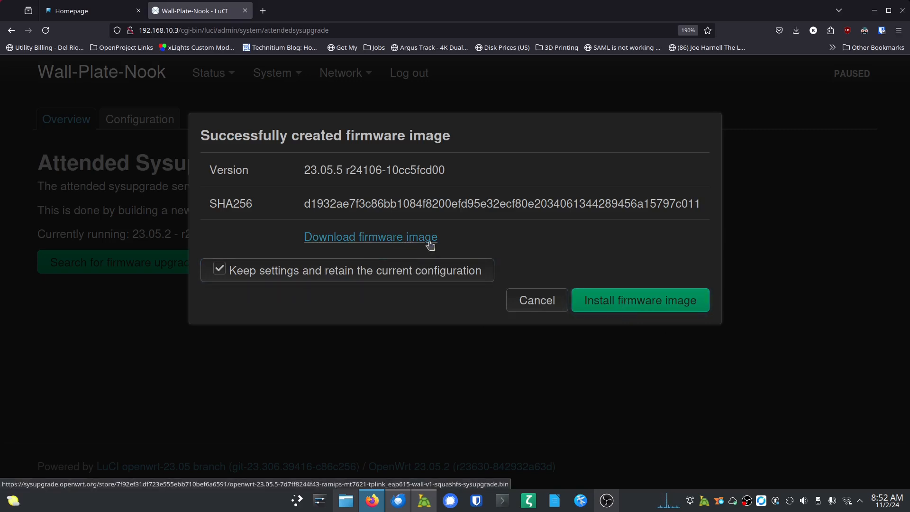
- Install the created firmware image with the current configuration kept, and log back in as root with the account password
{"action": "left_click", "coordinate": [621, 300]}
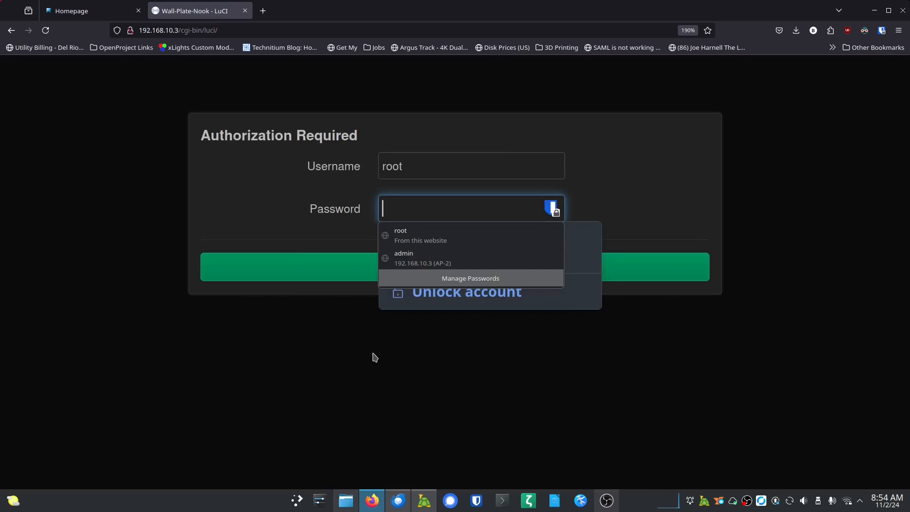
{"action": "type", "text": "**********"}
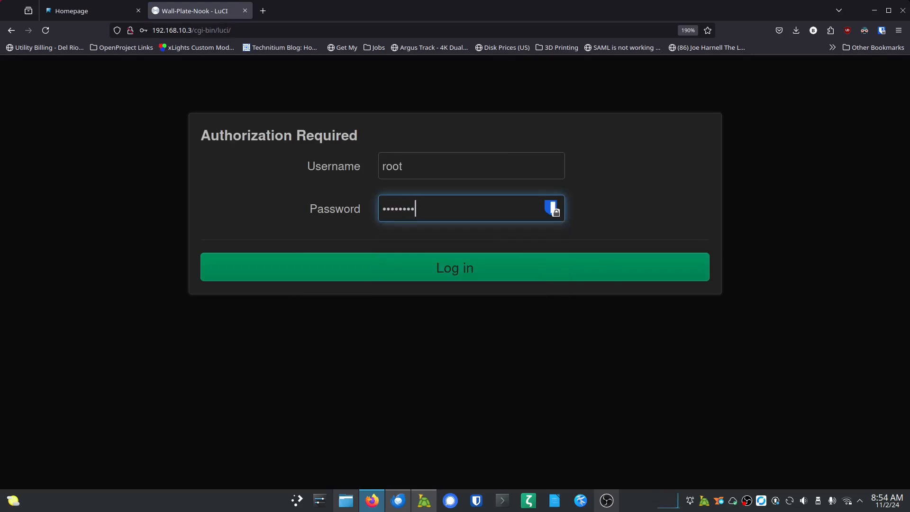
{"action": "key", "text": "Return"}
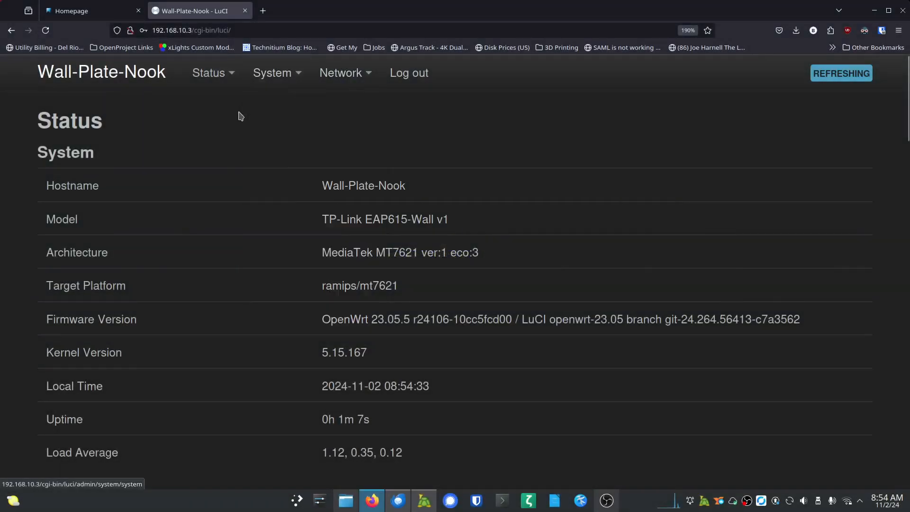
- Open the access point's firewall status and look through its traffic filter chains and rules
{"action": "mouse_move", "coordinate": [220, 85]}
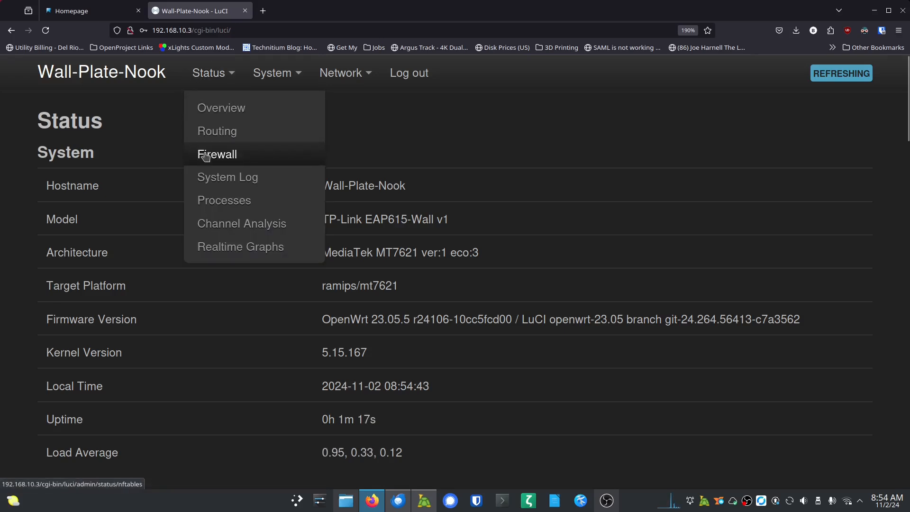
{"action": "left_click", "coordinate": [199, 155]}
{"action": "scroll", "coordinate": [278, 256], "scroll_direction": "down", "scroll_amount": 15}
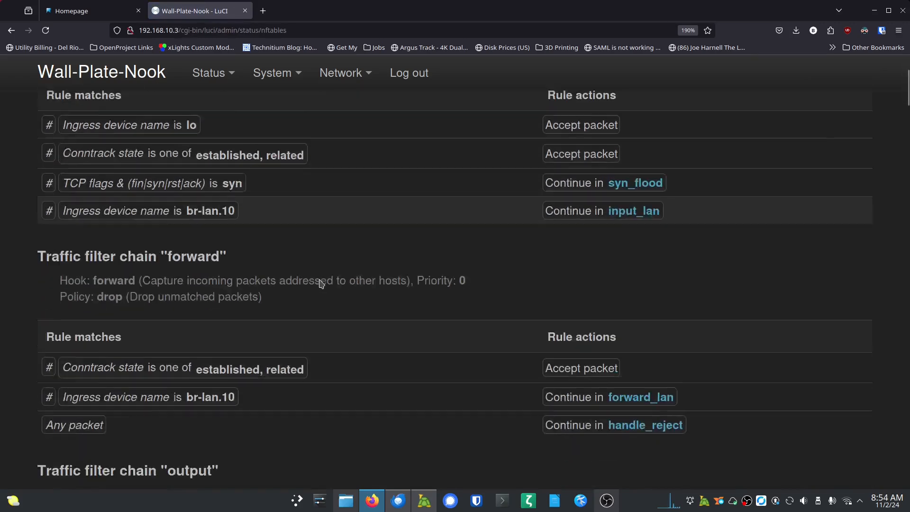
- Open the access point's routing status and look through its IPv4 neighbours and active IPv4 routes
{"action": "scroll", "coordinate": [320, 280], "scroll_direction": "up", "scroll_amount": 15}
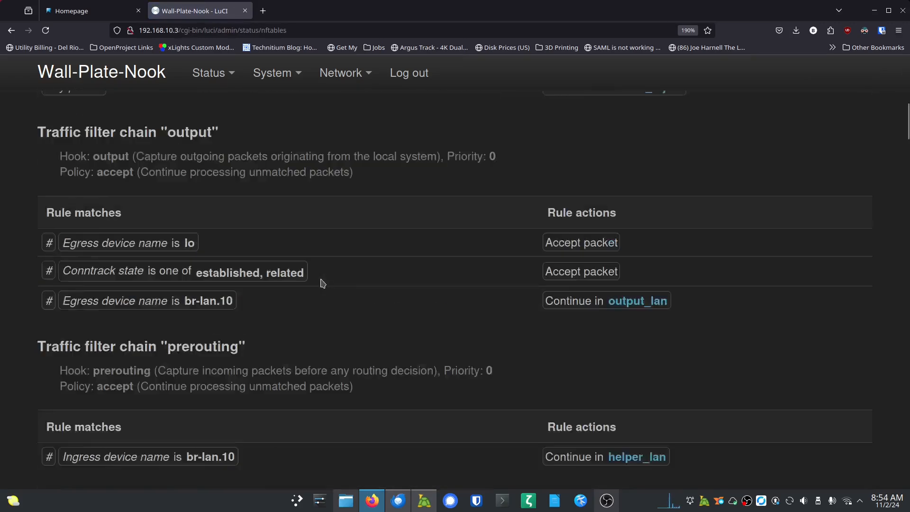
{"action": "left_click", "coordinate": [228, 89]}
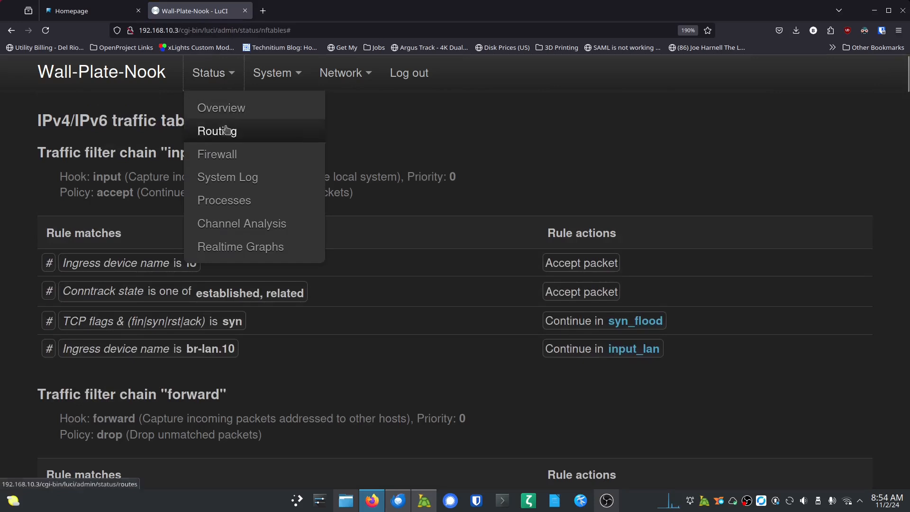
{"action": "left_click", "coordinate": [209, 132]}
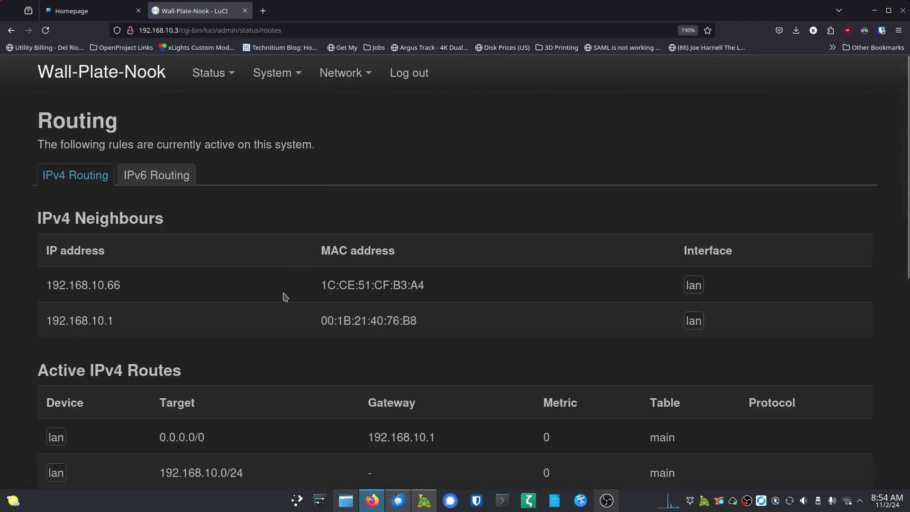
{"action": "scroll", "coordinate": [283, 296], "scroll_direction": "down", "scroll_amount": 8}
{"action": "scroll", "coordinate": [283, 296], "scroll_direction": "up", "scroll_amount": 8}
- Open the access point's system log and look through its kernel boot entries
{"action": "mouse_move", "coordinate": [227, 87]}
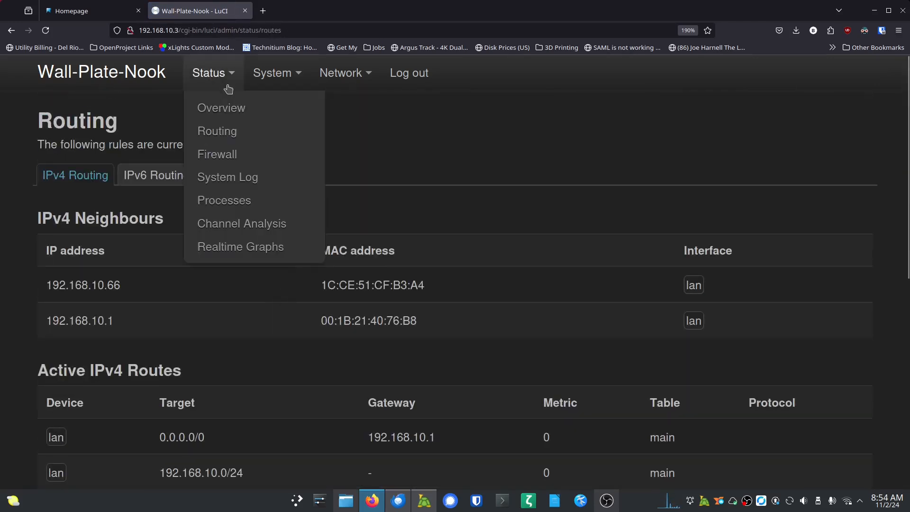
{"action": "left_click", "coordinate": [254, 177]}
{"action": "scroll", "coordinate": [330, 352], "scroll_direction": "down", "scroll_amount": 15}
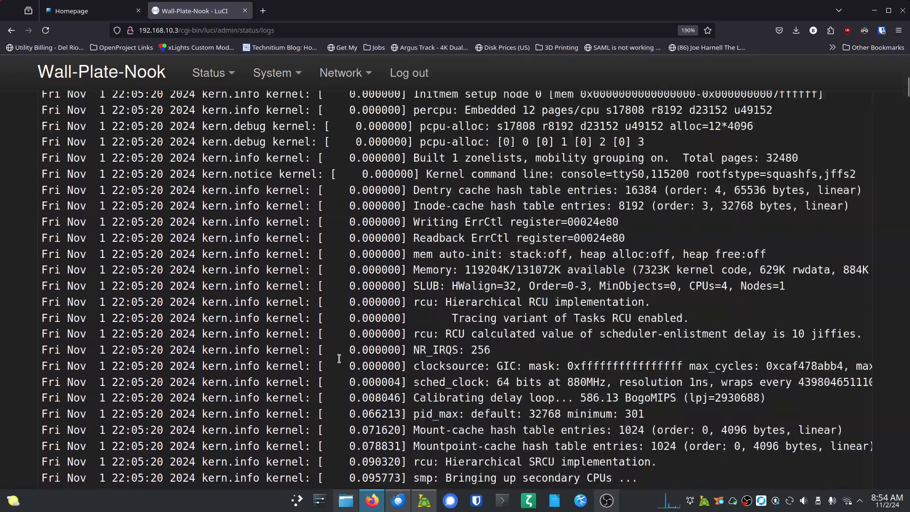
{"action": "scroll", "coordinate": [339, 359], "scroll_direction": "up", "scroll_amount": 15}
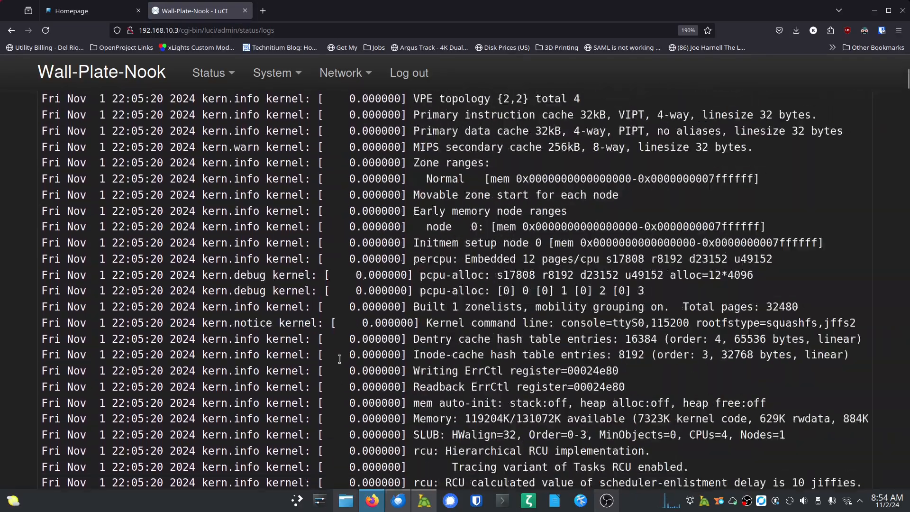
- Open the channel analysis and look over the graph for radio0 (2.4GHz)
{"action": "mouse_move", "coordinate": [229, 90]}
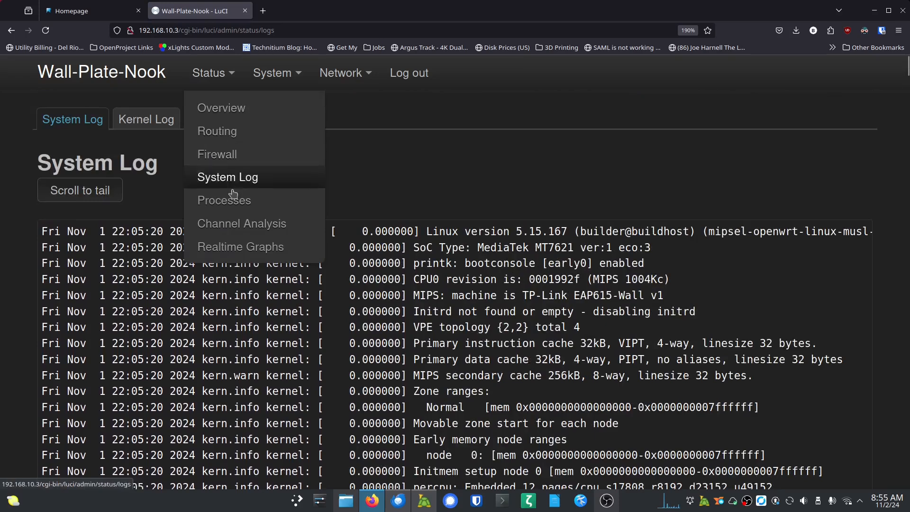
{"action": "left_click", "coordinate": [261, 226]}
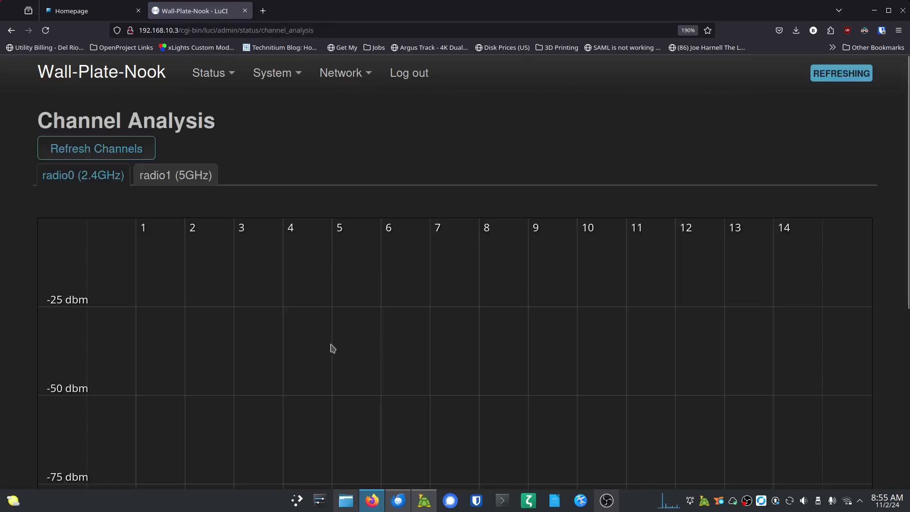
{"action": "scroll", "coordinate": [281, 354], "scroll_direction": "down", "scroll_amount": 5}
{"action": "scroll", "coordinate": [282, 357], "scroll_direction": "up", "scroll_amount": 2}
{"action": "scroll", "coordinate": [282, 358], "scroll_direction": "up", "scroll_amount": 3}
- Open the system properties and check the general settings for local time, hostname, description and timezone
{"action": "mouse_move", "coordinate": [280, 76]}
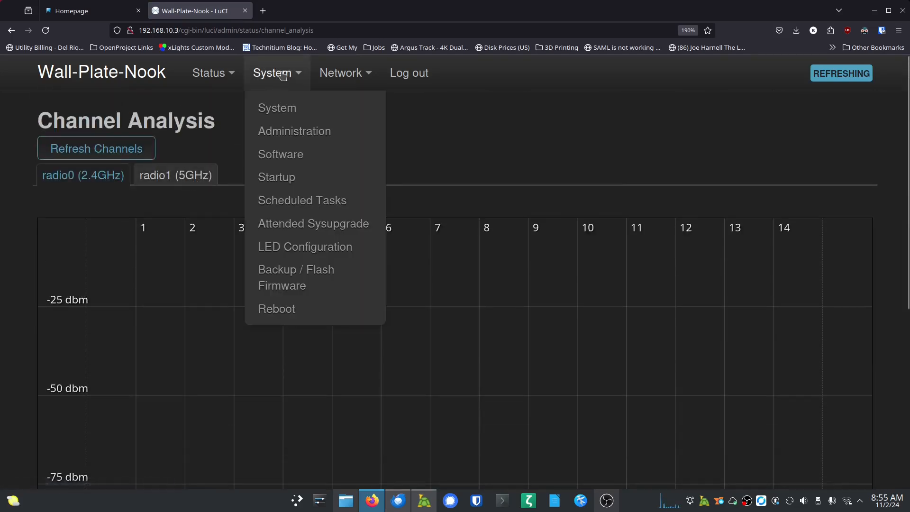
{"action": "left_click", "coordinate": [286, 116]}
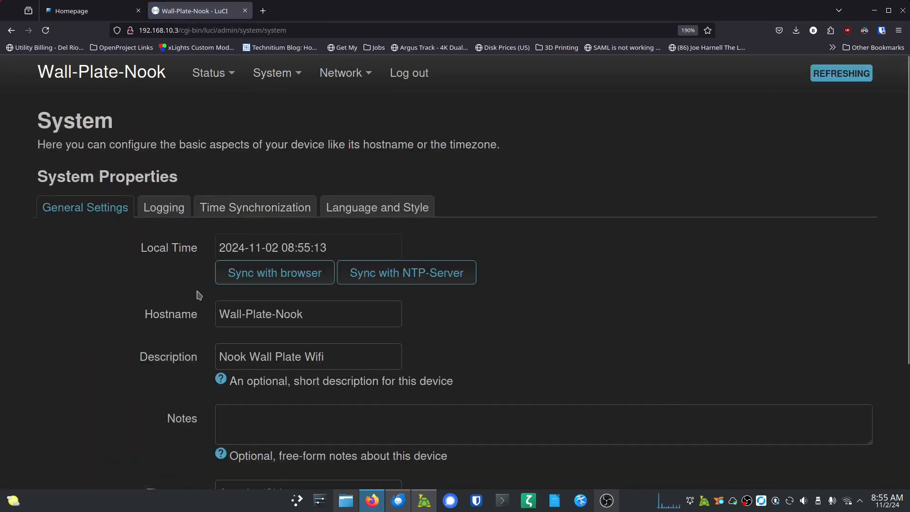
{"action": "scroll", "coordinate": [199, 296], "scroll_direction": "down", "scroll_amount": 3}
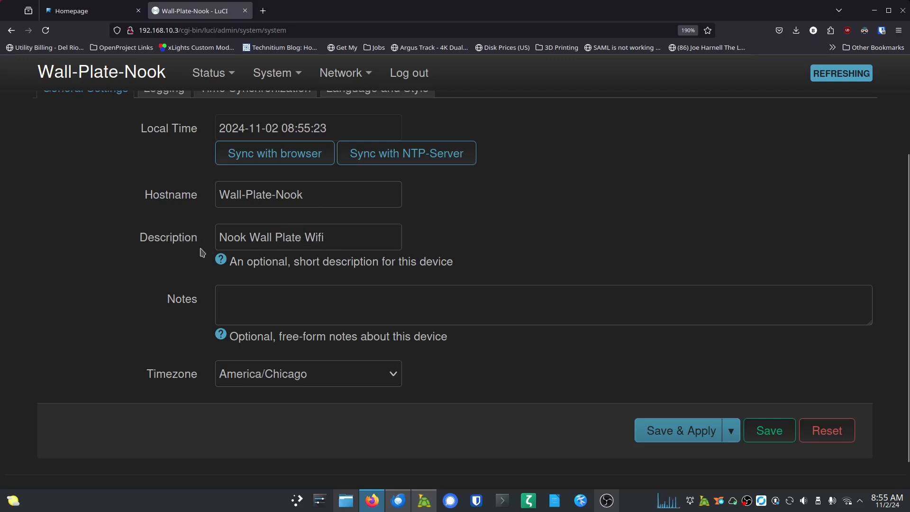
{"action": "scroll", "coordinate": [175, 270], "scroll_direction": "up", "scroll_amount": 3}
- Review the configured network interfaces and open the wireless overview to check the radios and their networks
{"action": "mouse_move", "coordinate": [256, 75]}
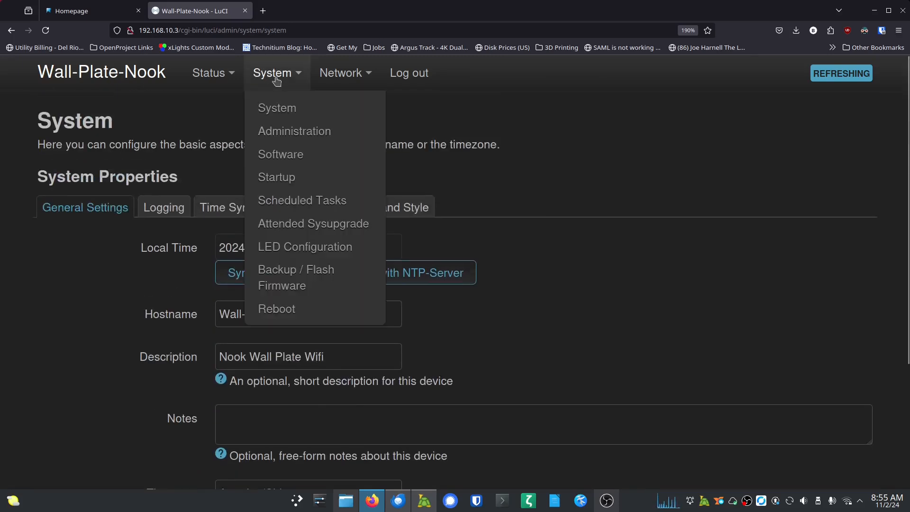
{"action": "mouse_move", "coordinate": [341, 75]}
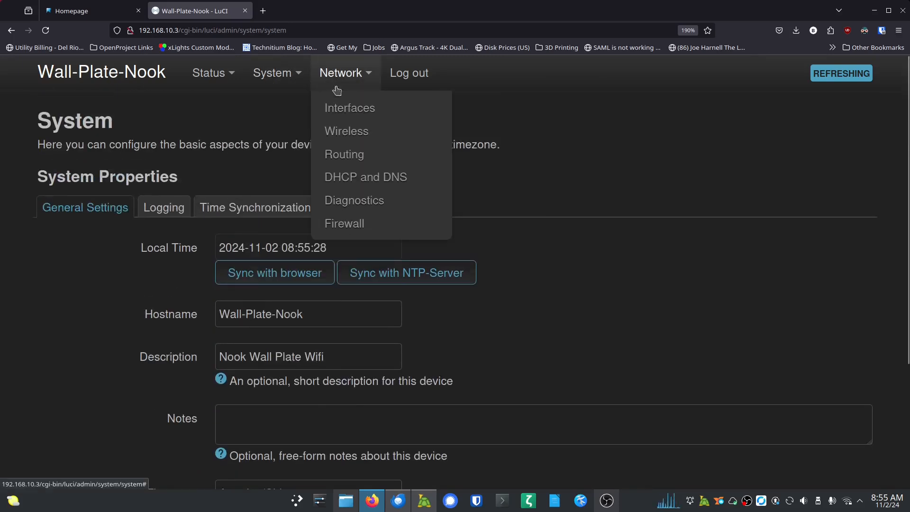
{"action": "left_click", "coordinate": [340, 111]}
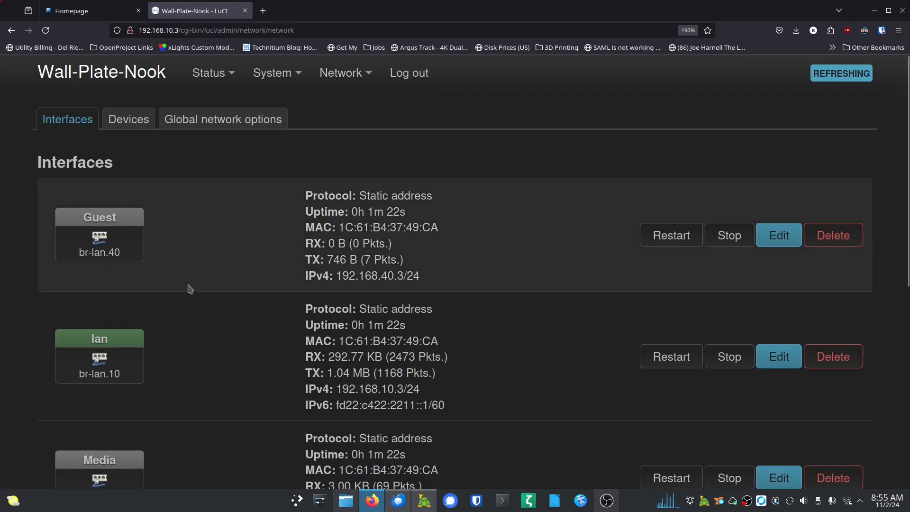
{"action": "scroll", "coordinate": [190, 287], "scroll_direction": "down", "scroll_amount": 5}
{"action": "scroll", "coordinate": [254, 339], "scroll_direction": "up", "scroll_amount": 6}
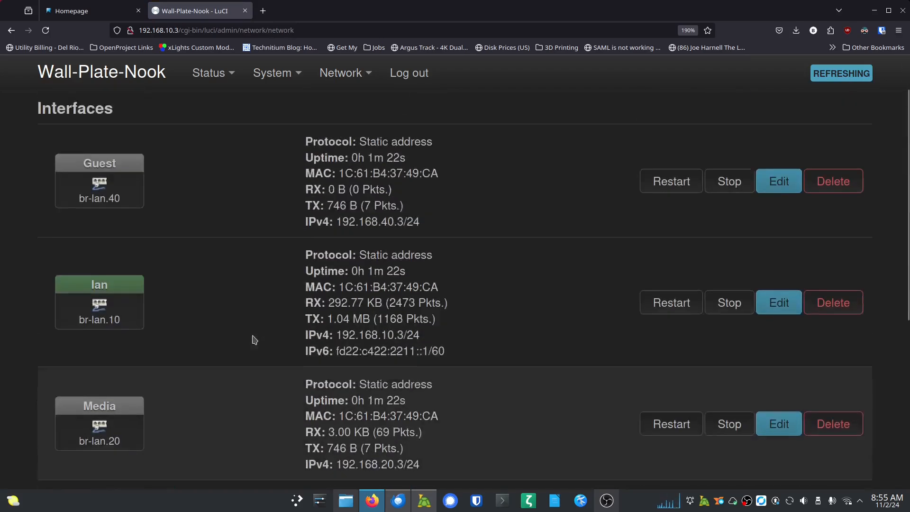
{"action": "mouse_move", "coordinate": [353, 76]}
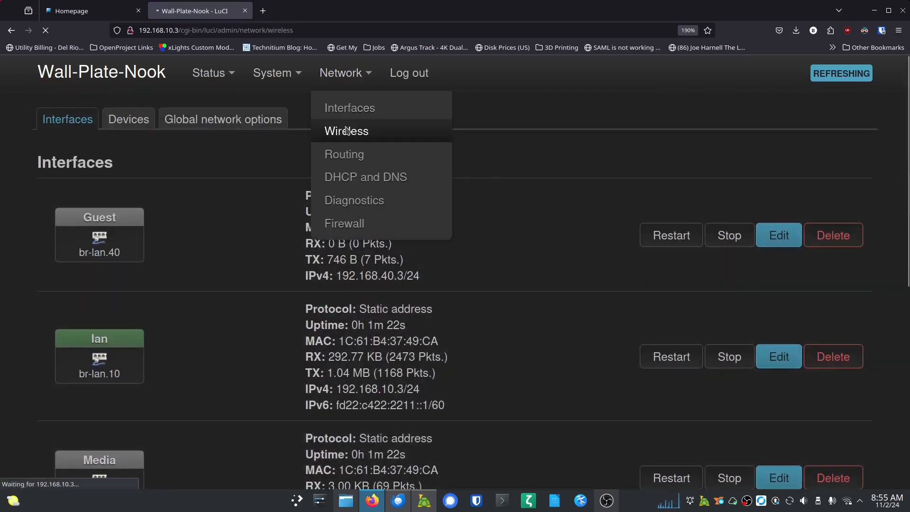
{"action": "left_click", "coordinate": [348, 131]}
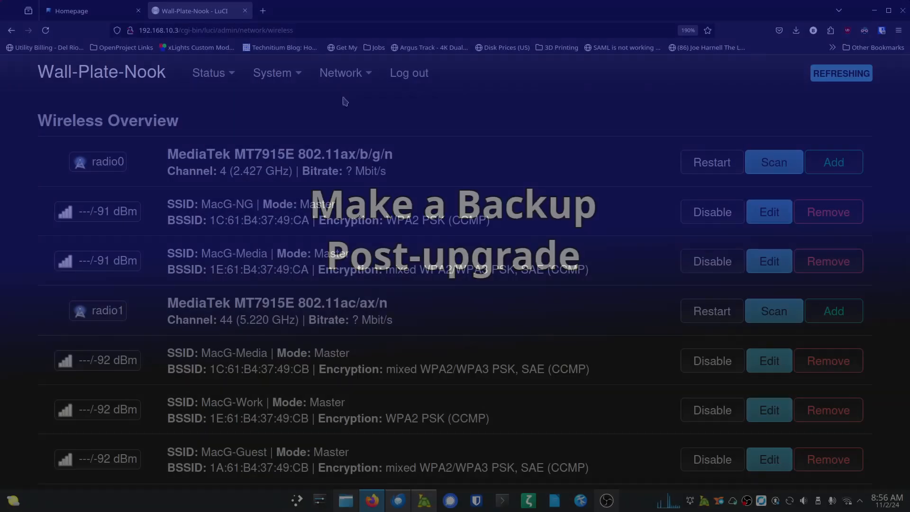
- Generate and download a post-upgrade backup archive of the Wall-Plate-Nook configuration
{"action": "mouse_move", "coordinate": [287, 83]}
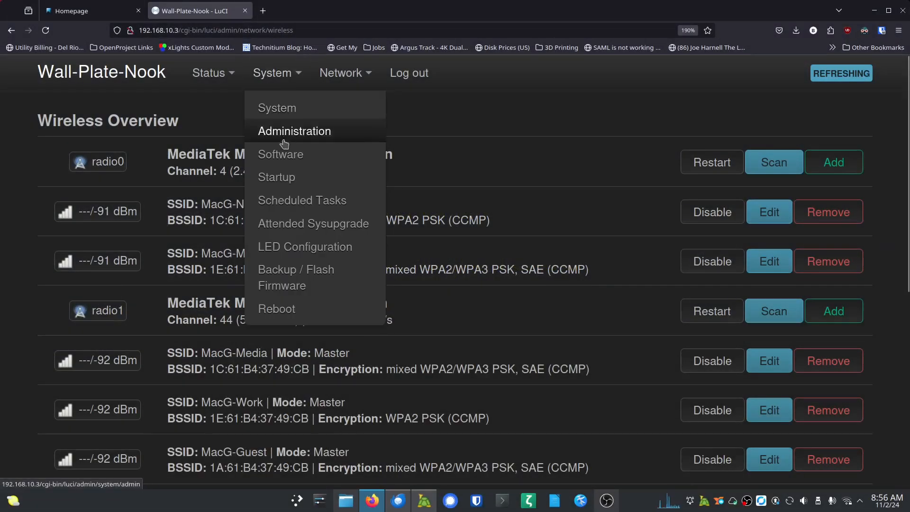
{"action": "left_click", "coordinate": [272, 273]}
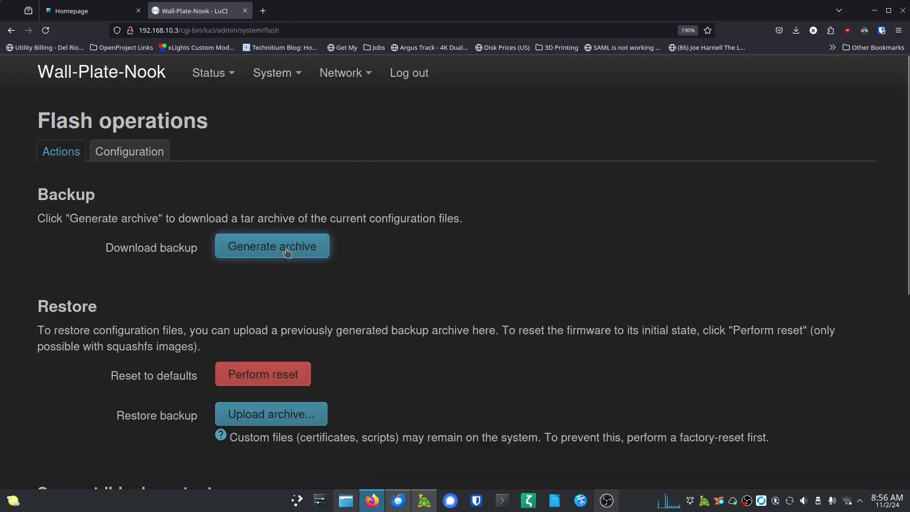
{"action": "left_click", "coordinate": [287, 252]}
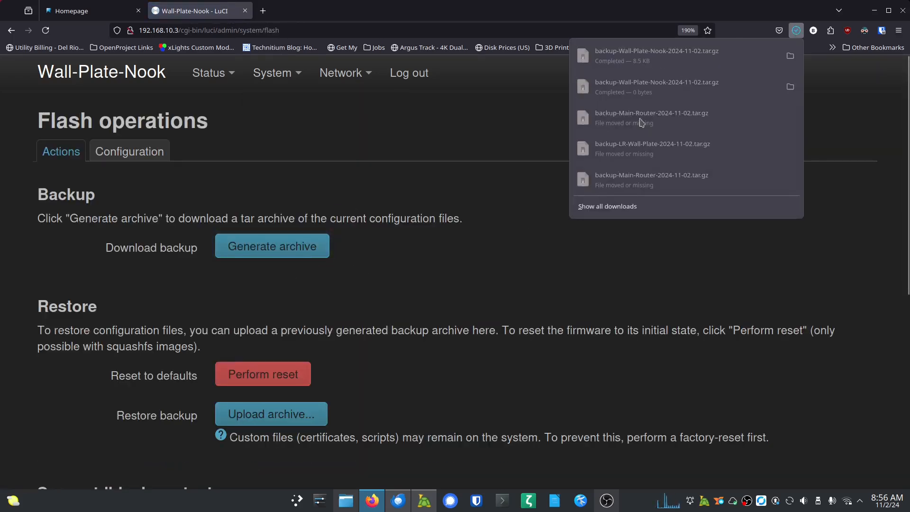
- Show the downloaded archive in its folder and rename it backup-Wall-Plate-Nook-2024-11-02_post-upgrade.tar.gz
{"action": "left_click", "coordinate": [790, 56]}
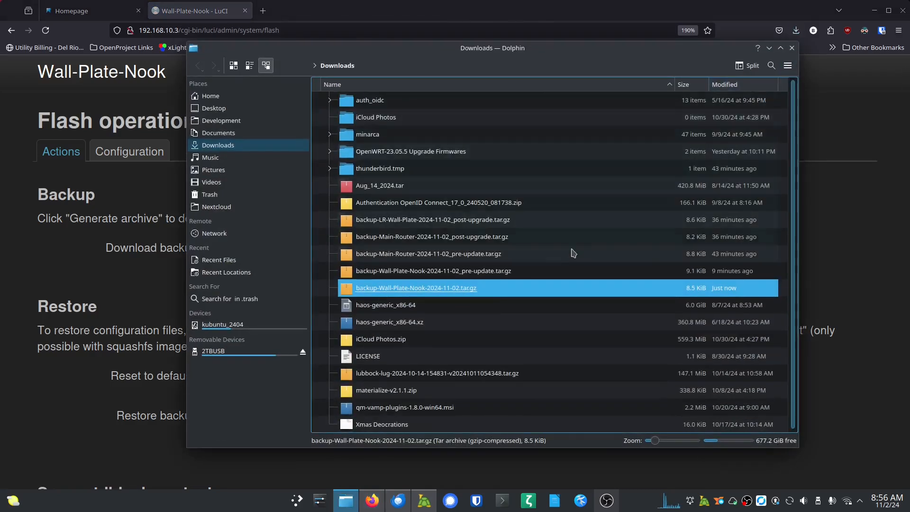
{"action": "right_click", "coordinate": [429, 289]}
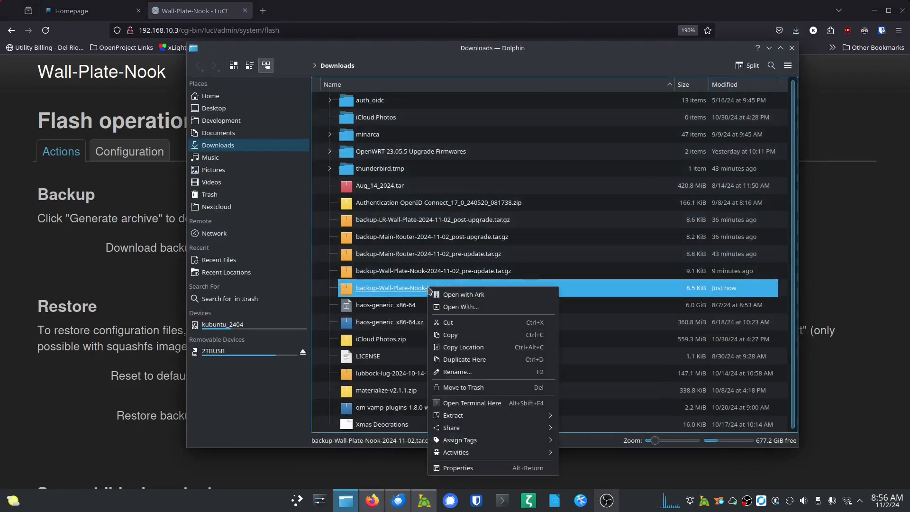
{"action": "left_click", "coordinate": [458, 372]}
{"action": "key", "text": "Right"}
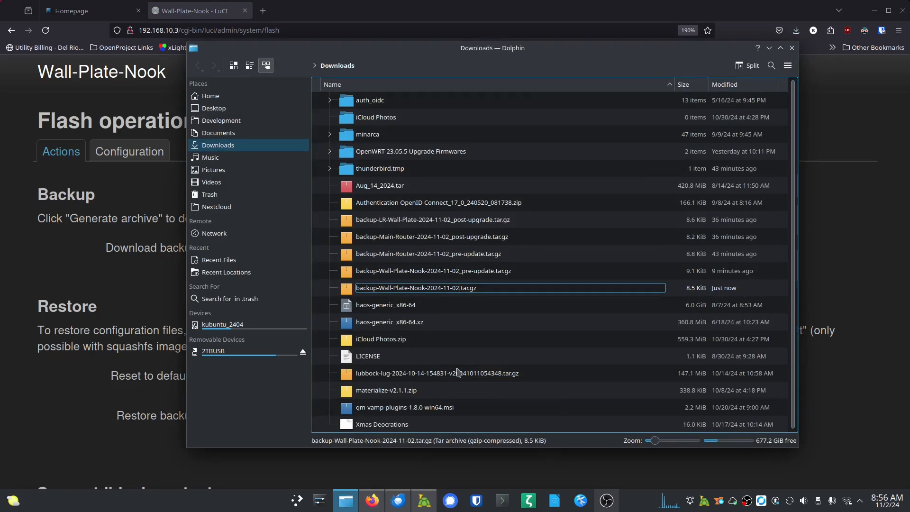
{"action": "type", "text": "_post-o"}
{"action": "type", "text": "pgrade"}
{"action": "key", "text": "Return"}
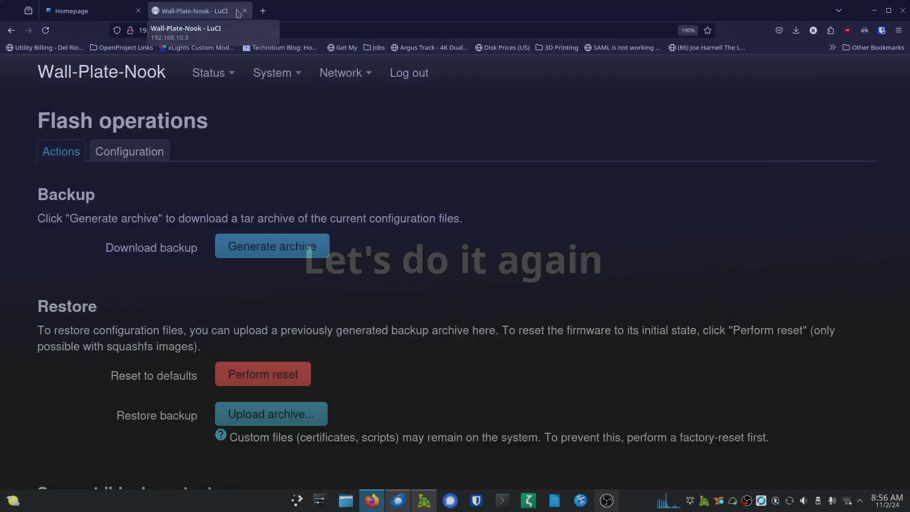
- Close the Wall-Plate-Nook page, open the office access point from the homepage and log in as root with the account password
{"action": "left_click", "coordinate": [243, 11]}
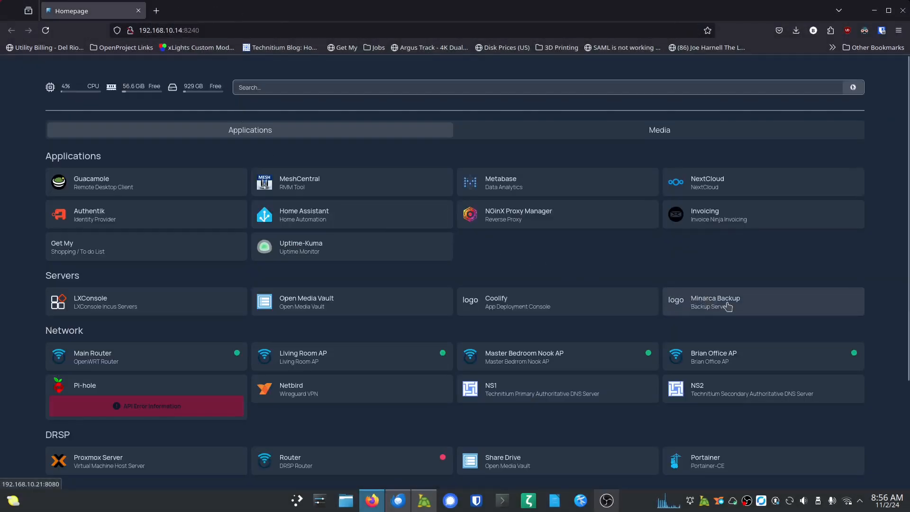
{"action": "left_click", "coordinate": [729, 358]}
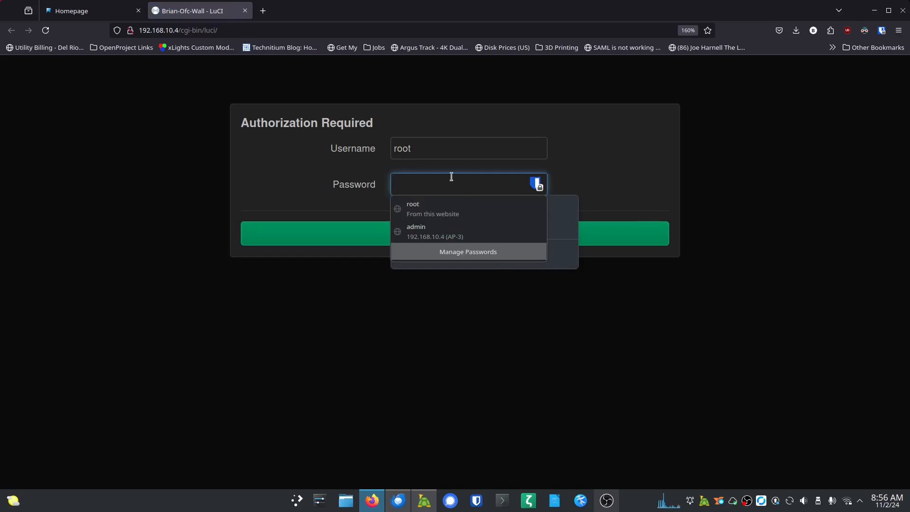
{"action": "type", "text": "••"}
{"action": "key", "text": "Return"}
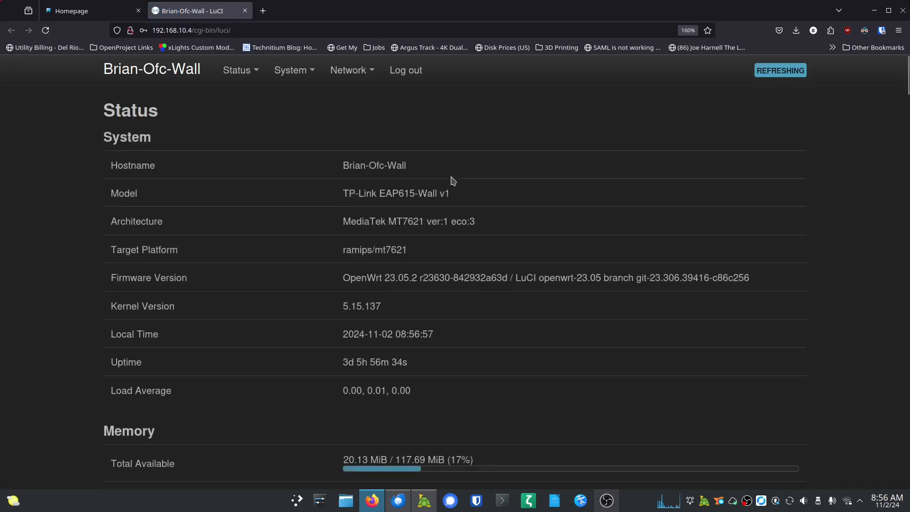
{"action": "key", "text": "ctrl+plus"}
{"action": "key", "text": "ctrl+plus"}
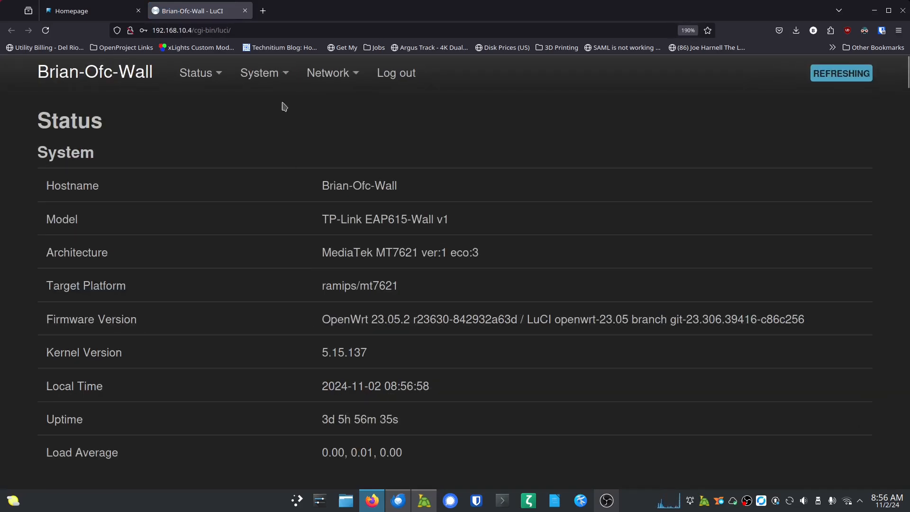
- Generate and download a backup archive of the office access point's current configuration
{"action": "mouse_move", "coordinate": [274, 81]}
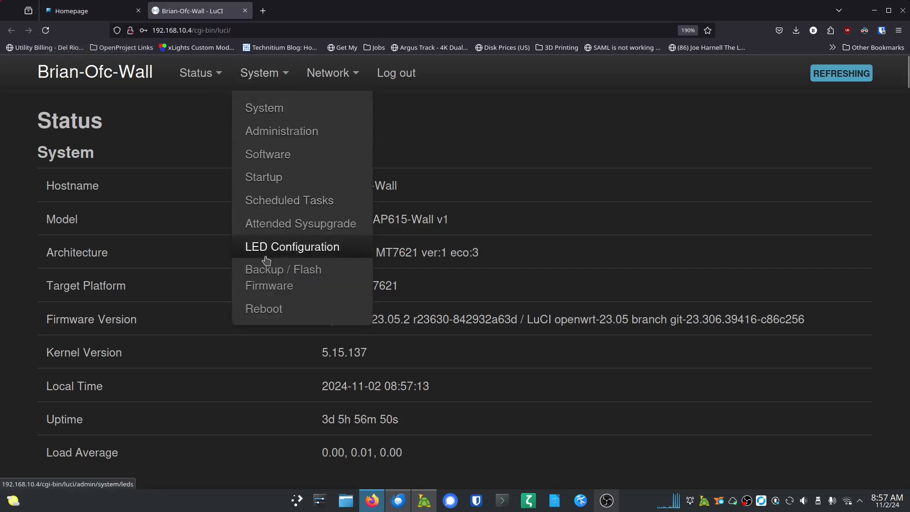
{"action": "left_click", "coordinate": [263, 277]}
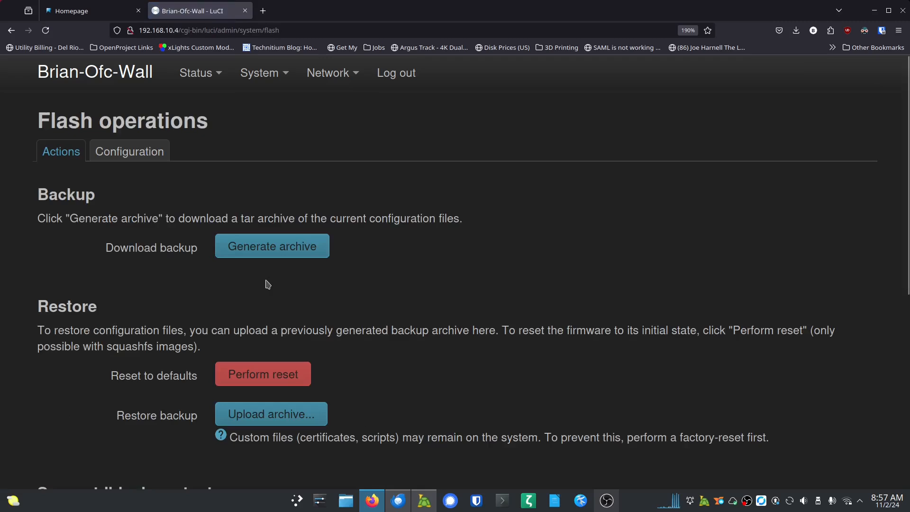
{"action": "left_click", "coordinate": [279, 252]}
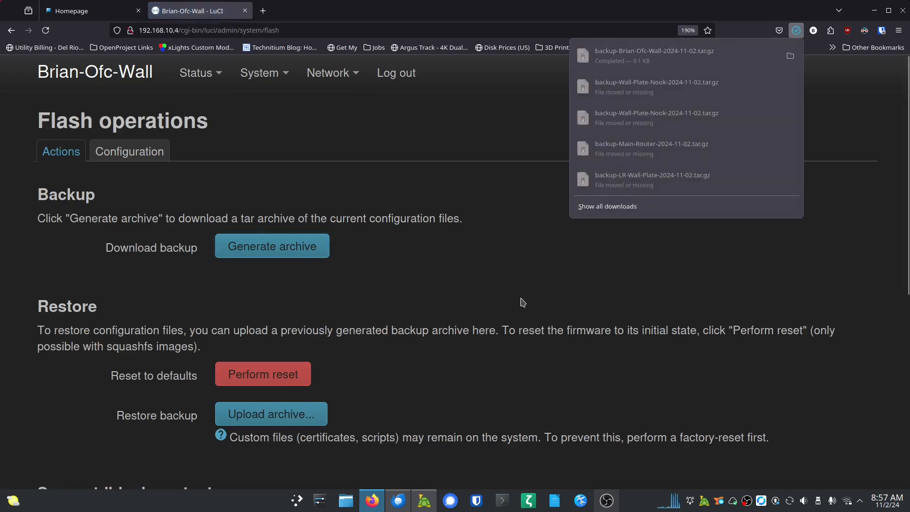
- Show the office access point's backup in its folder and add the suffix _pre-update to its file name before .tar.gz
{"action": "left_click", "coordinate": [791, 56]}
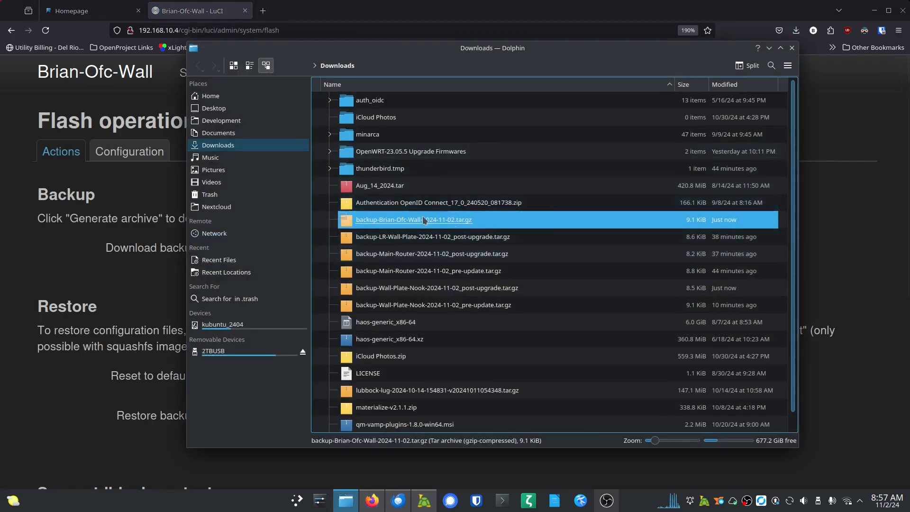
{"action": "right_click", "coordinate": [425, 219]}
{"action": "left_click", "coordinate": [440, 302]}
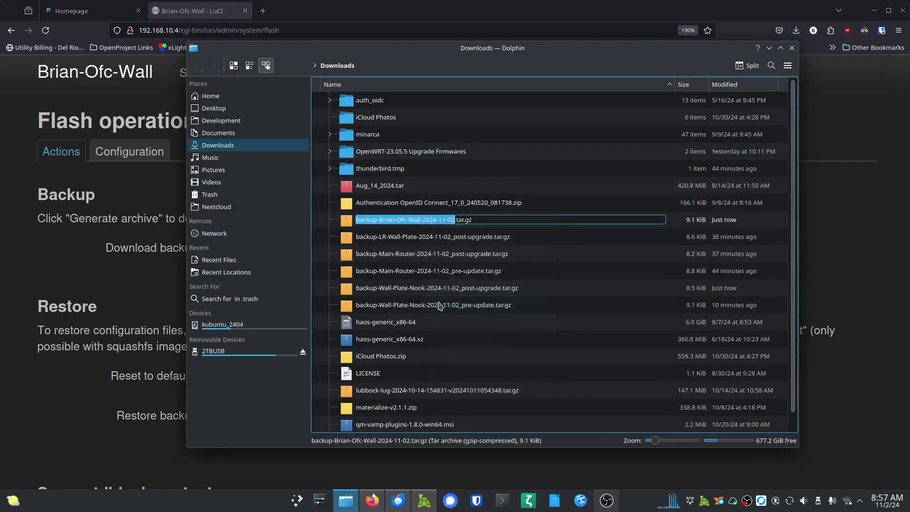
{"action": "type", "text": "_pre-update"}
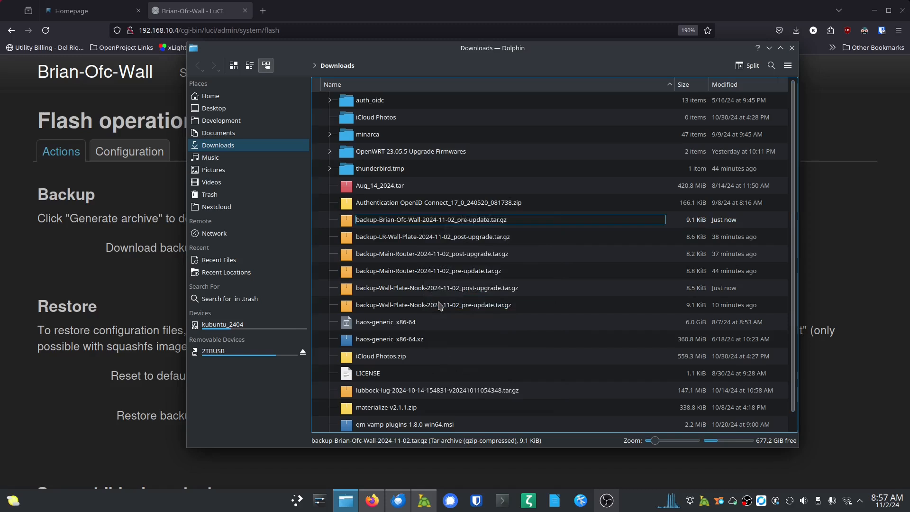
{"action": "key", "text": "Return"}
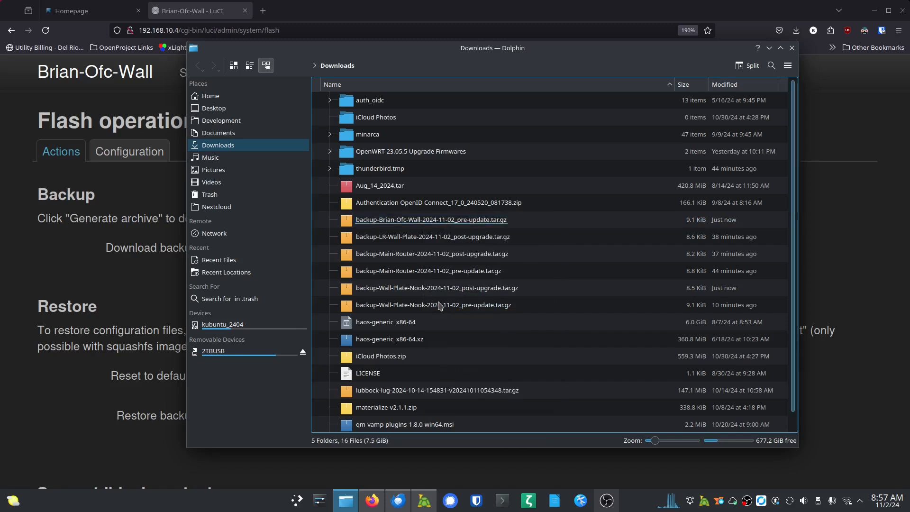
- Return to the office access point's page in the browser and search for a firmware upgrade with Attended Sysupgrade
{"action": "left_click", "coordinate": [416, 13]}
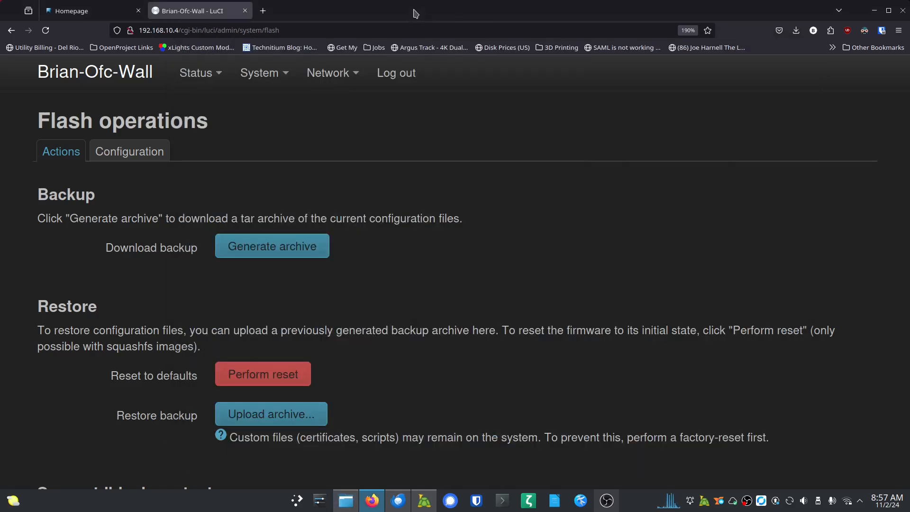
{"action": "mouse_move", "coordinate": [260, 74]}
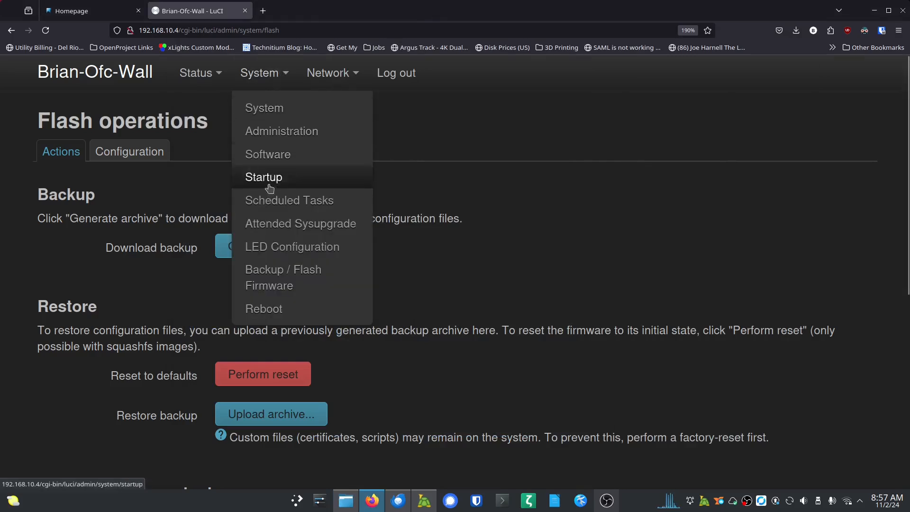
{"action": "left_click", "coordinate": [297, 225]}
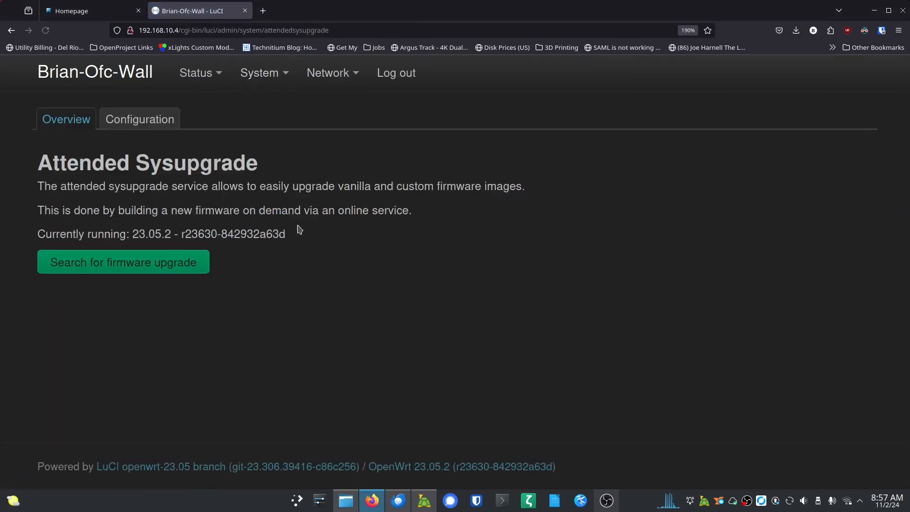
{"action": "left_click", "coordinate": [138, 264]}
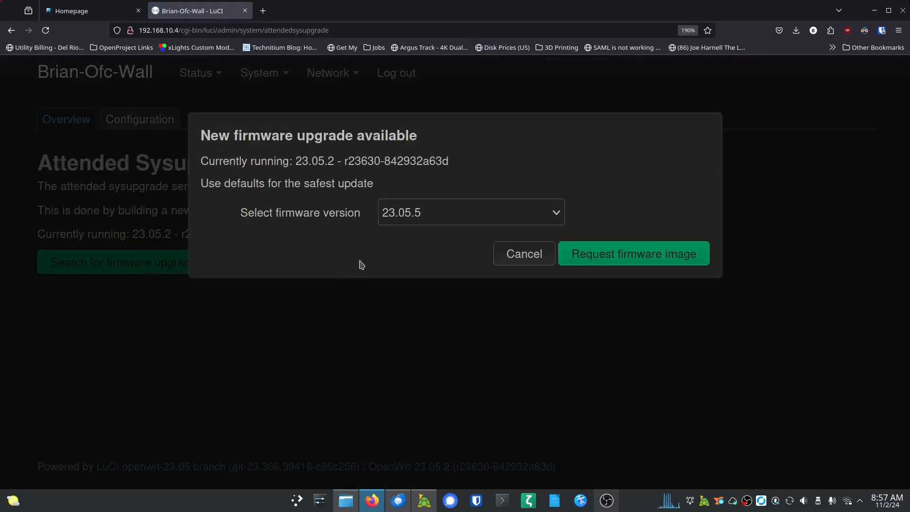
- Request the 23.05.5 firmware image for the office access point and install it, keeping settings and the current configuration
{"action": "left_click", "coordinate": [449, 216]}
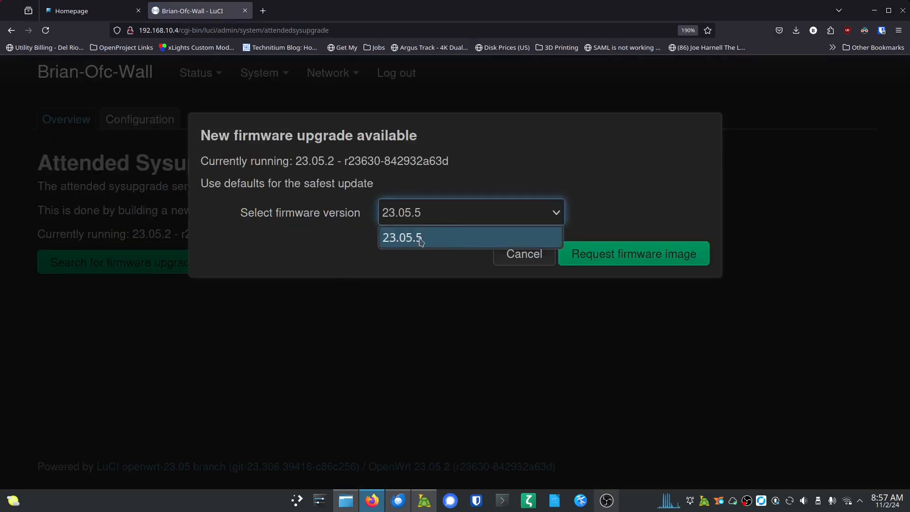
{"action": "left_click", "coordinate": [351, 242]}
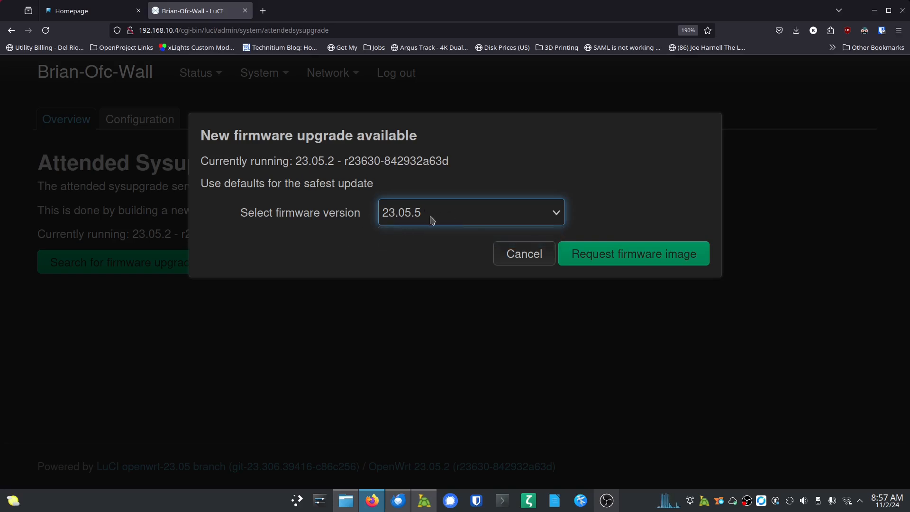
{"action": "left_click", "coordinate": [616, 252]}
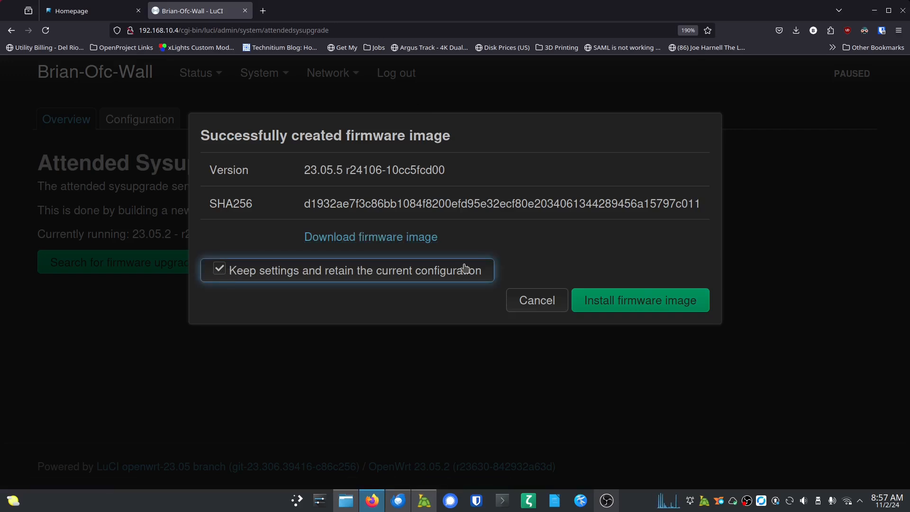
{"action": "left_click", "coordinate": [631, 303]}
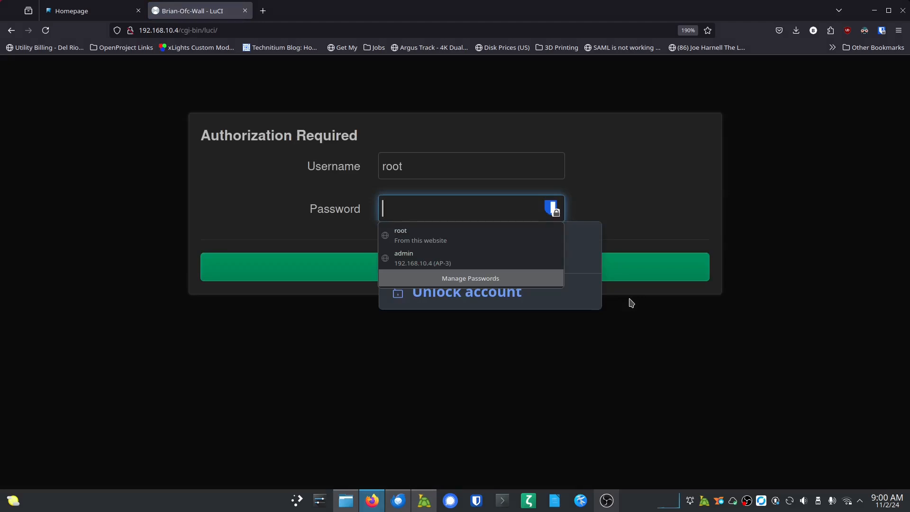
- Log back in to the office access point as root with the account password
{"action": "type", "text": "••••••••••"}
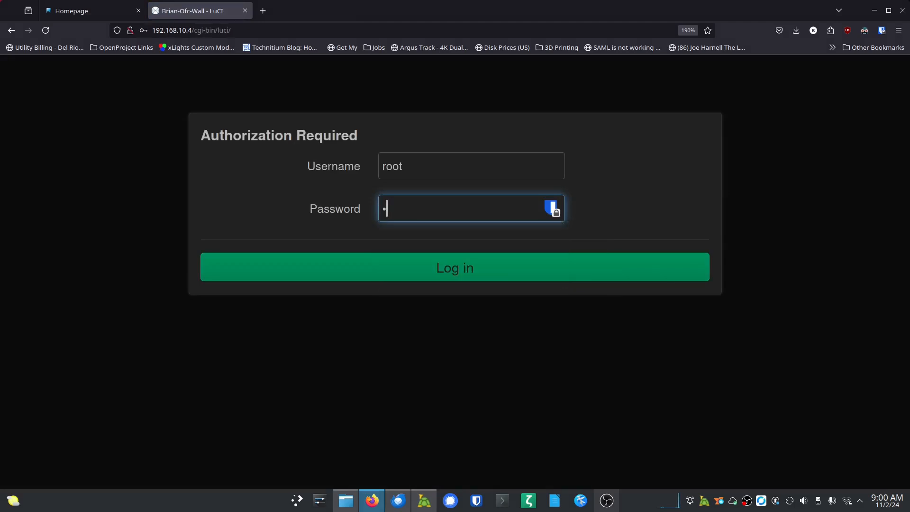
{"action": "key", "text": "Return"}
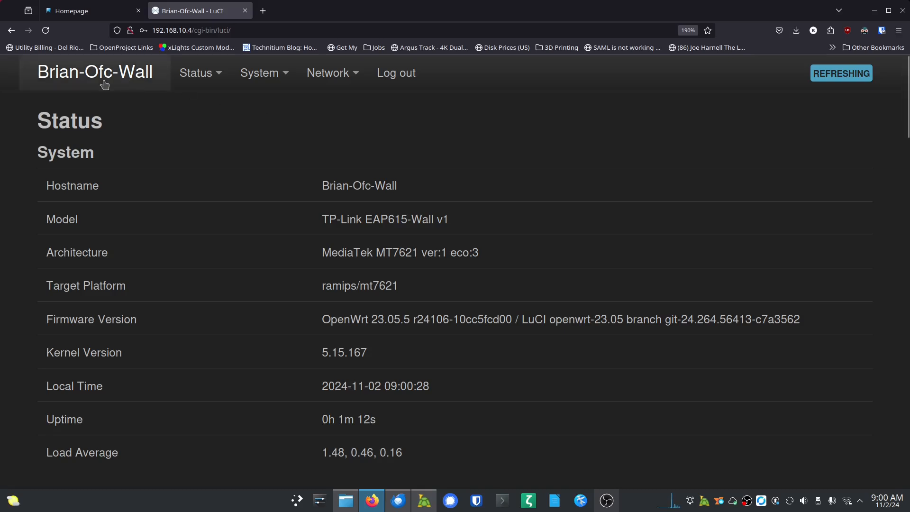
{"action": "mouse_move", "coordinate": [271, 87]}
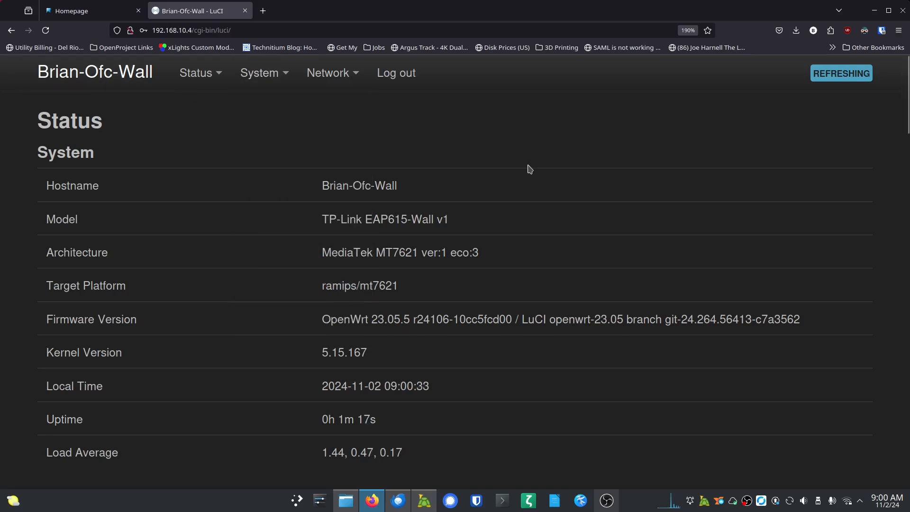